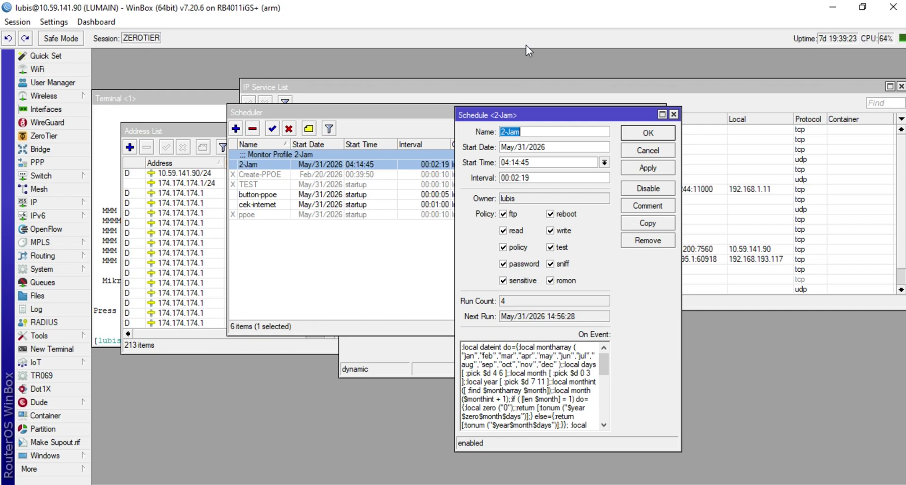
# Move the Schedule <2-Jam> window up and to the left
pyautogui.click(562, 117)
pyautogui.moveTo(563, 119); pyautogui.dragTo(308, 92)
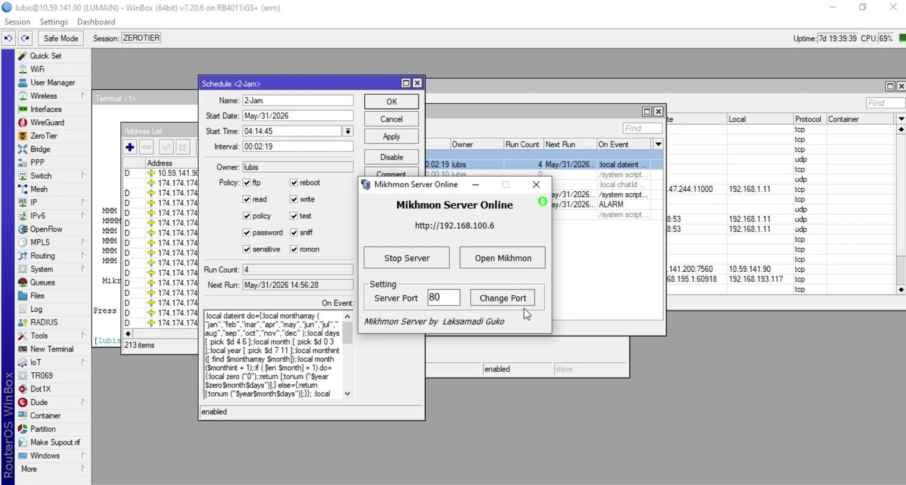
# Log in to Mikhmon with the admin username and password, dismissing Chrome's password warning
pyautogui.click(503, 259)
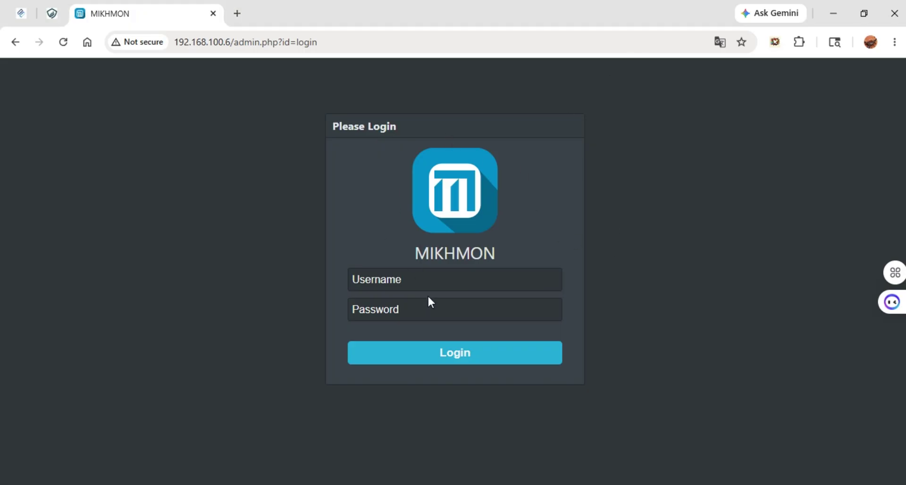
pyautogui.click(450, 289)
pyautogui.write('mikhmon')
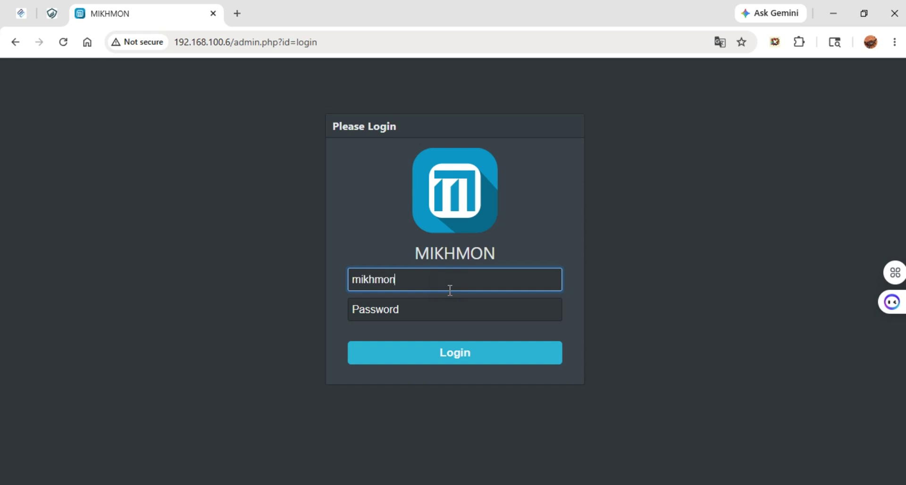
pyautogui.press('Tab')
pyautogui.write('1234')
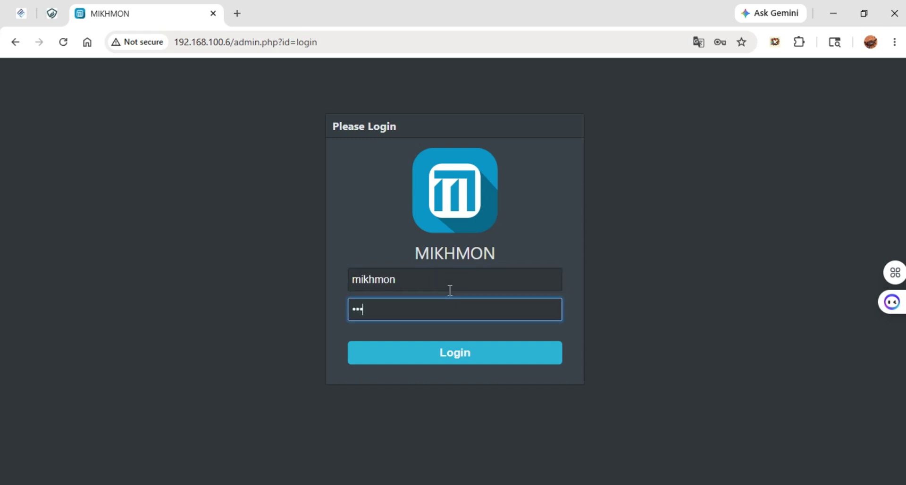
pyautogui.press('Return')
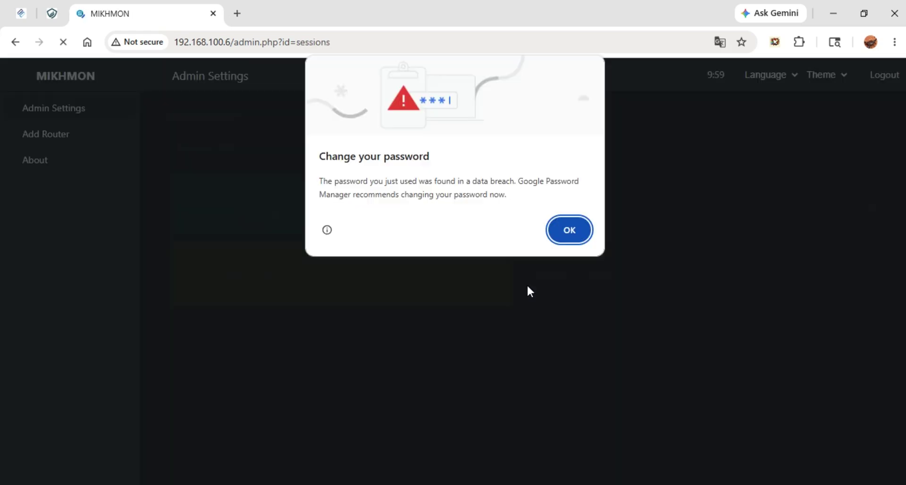
pyautogui.click(561, 230)
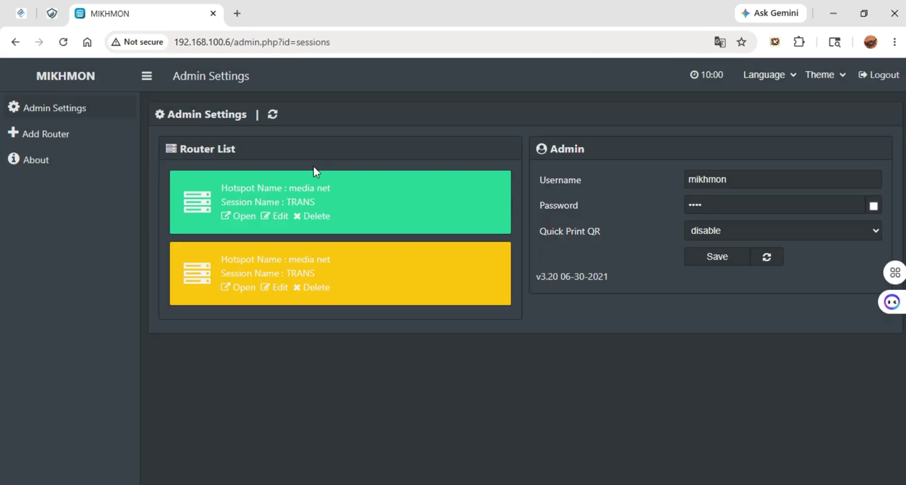
# Delete the TRANS router session and reload the Admin Settings page
pyautogui.click(316, 221)
pyautogui.click(512, 126)
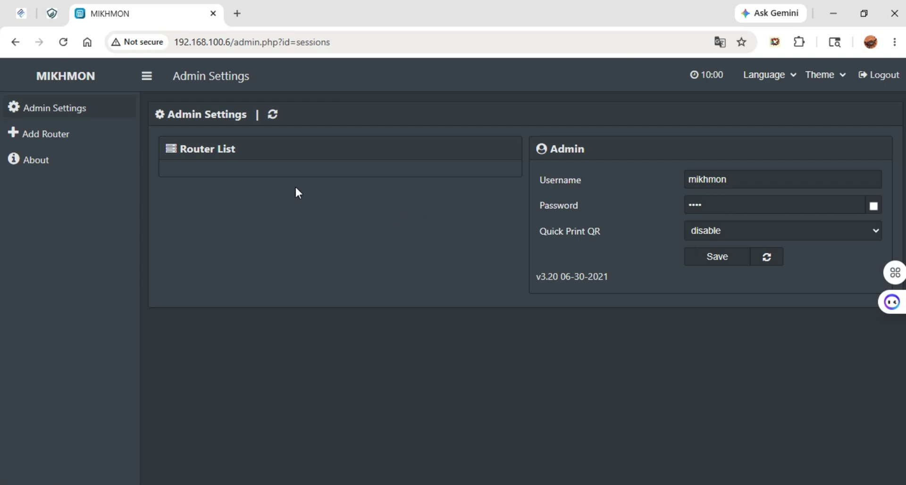
pyautogui.click(64, 45)
# Add router session TRANS at IP 10.59.141.90 with the router's username and password
pyautogui.click(127, 140)
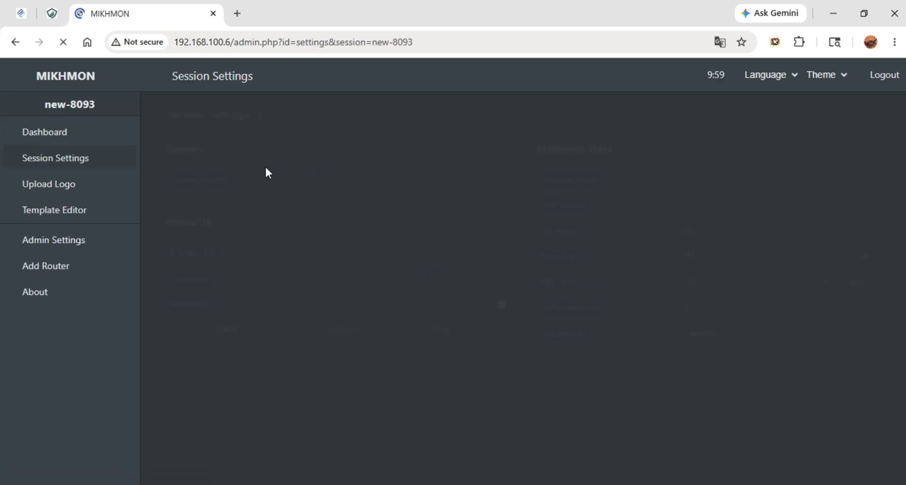
pyautogui.click(339, 177)
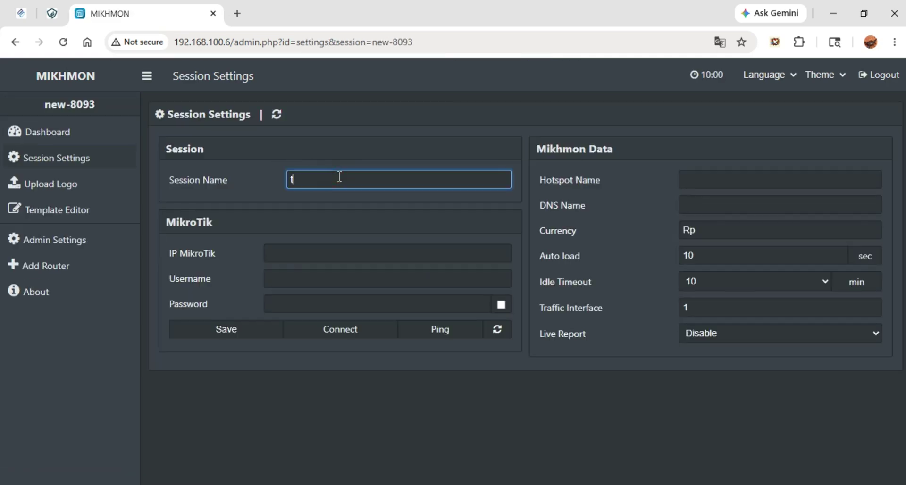
pyautogui.write('ka')
pyautogui.press('BackSpace')
pyautogui.press('BackSpace')
pyautogui.write('TRANS')
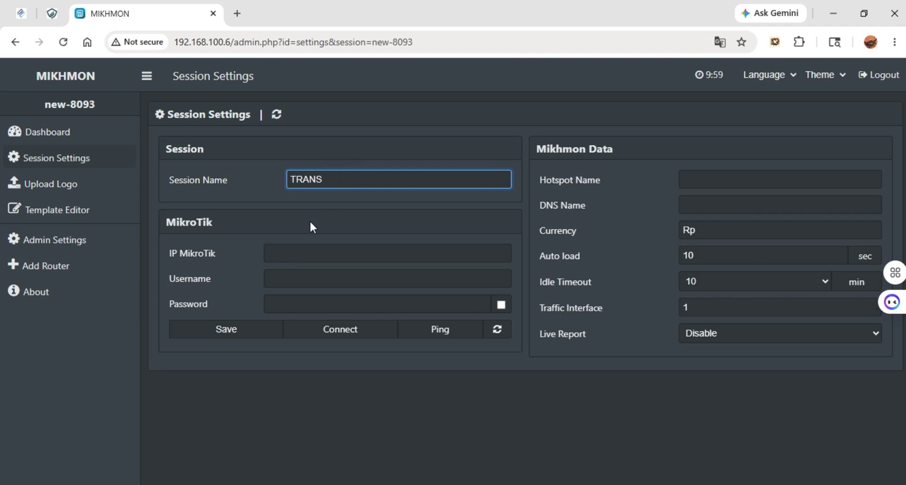
pyautogui.click(300, 251)
pyautogui.write('10.59')
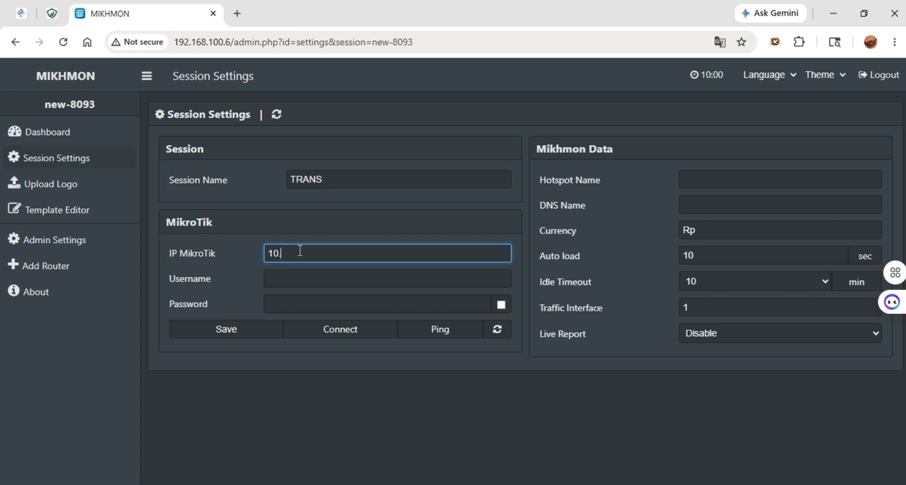
pyautogui.write('.141.90')
pyautogui.click(361, 281)
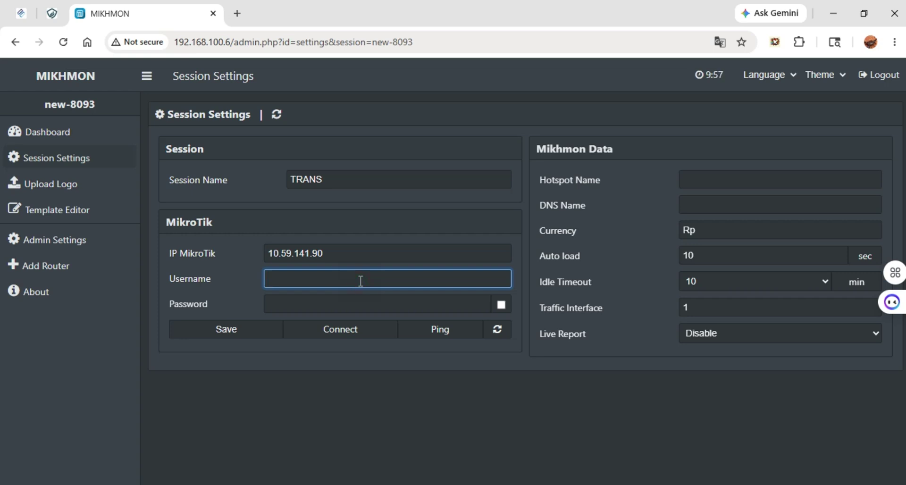
pyautogui.write('lubis')
pyautogui.press('Tab')
pyautogui.write('*****')
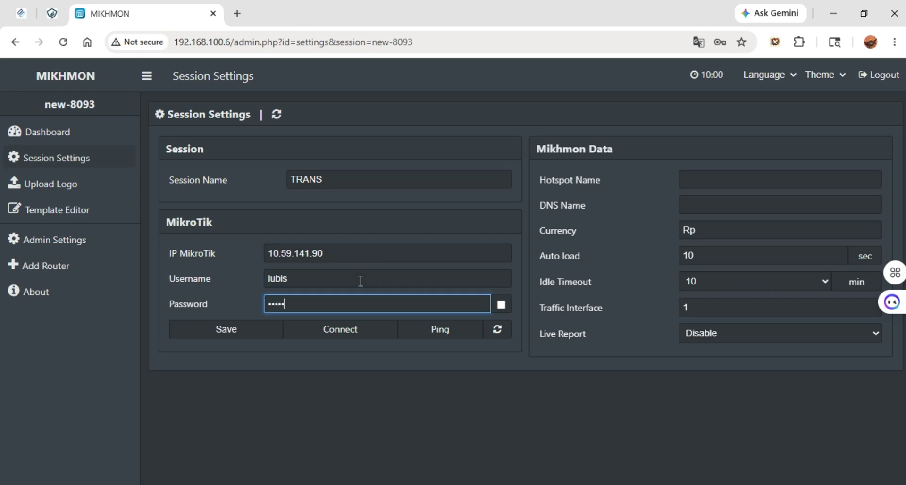
pyautogui.write('***')
# Set Hotspot Name 'media net' and DNS Name 'media.net', save the session, and ping the router
pyautogui.click(249, 334)
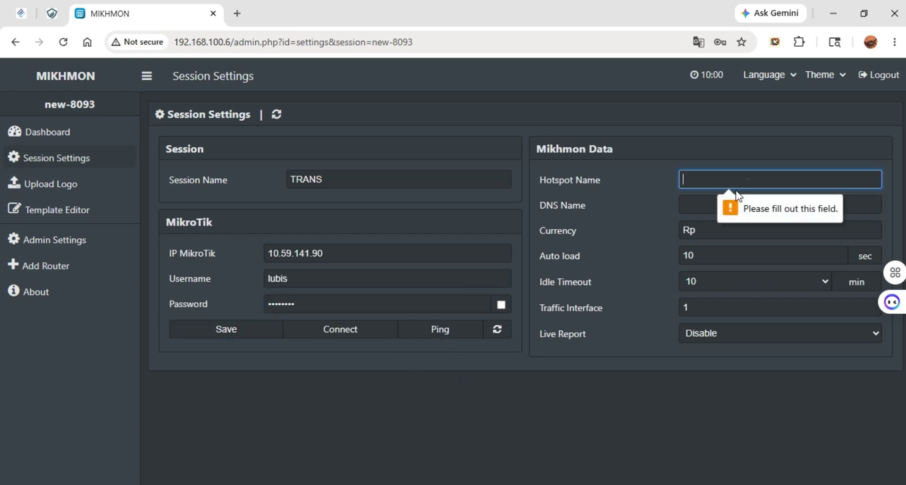
pyautogui.click(751, 186)
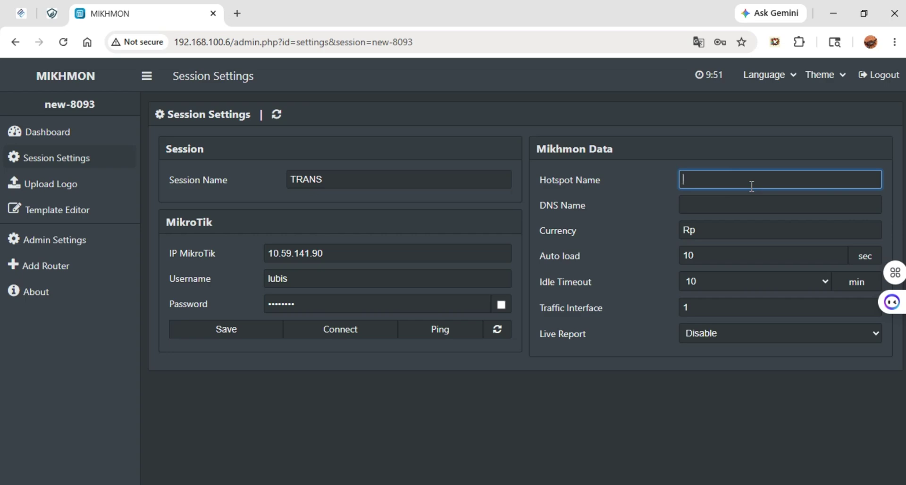
pyautogui.write('media net')
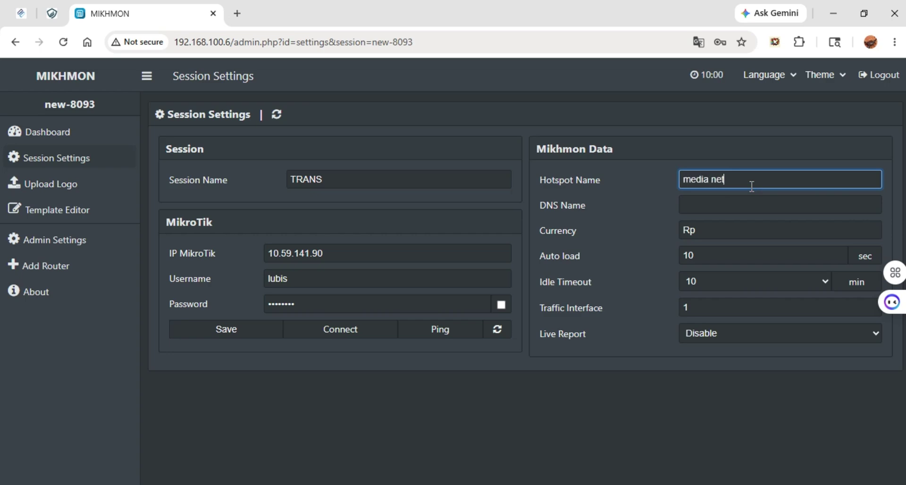
pyautogui.press('Tab')
pyautogui.write('media')
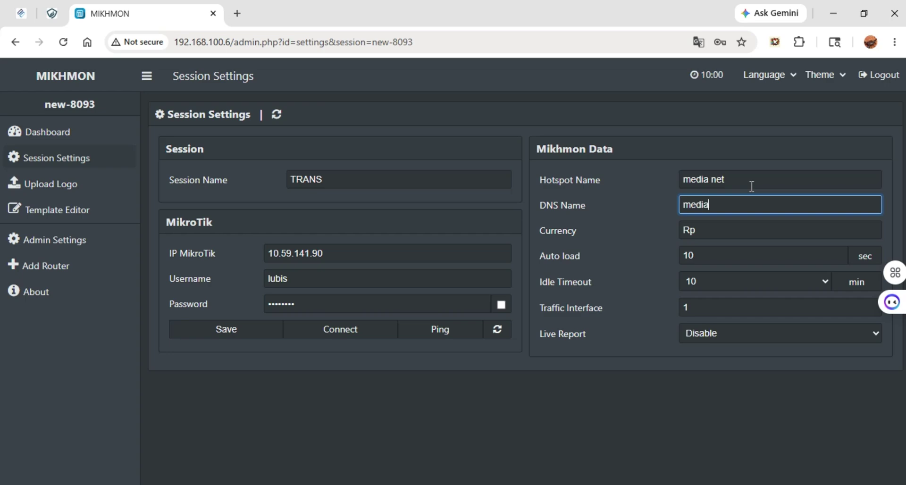
pyautogui.write('.ney')
pyautogui.press('BackSpace')
pyautogui.write('t')
pyautogui.click(219, 333)
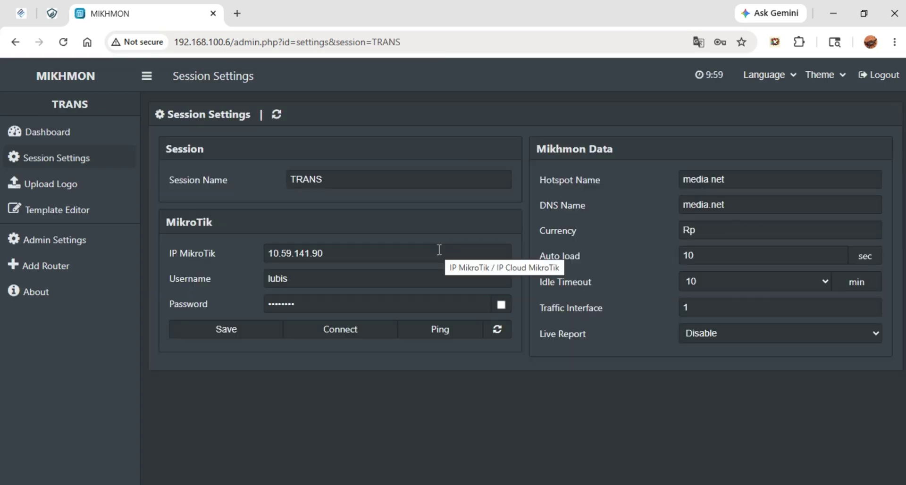
pyautogui.click(467, 325)
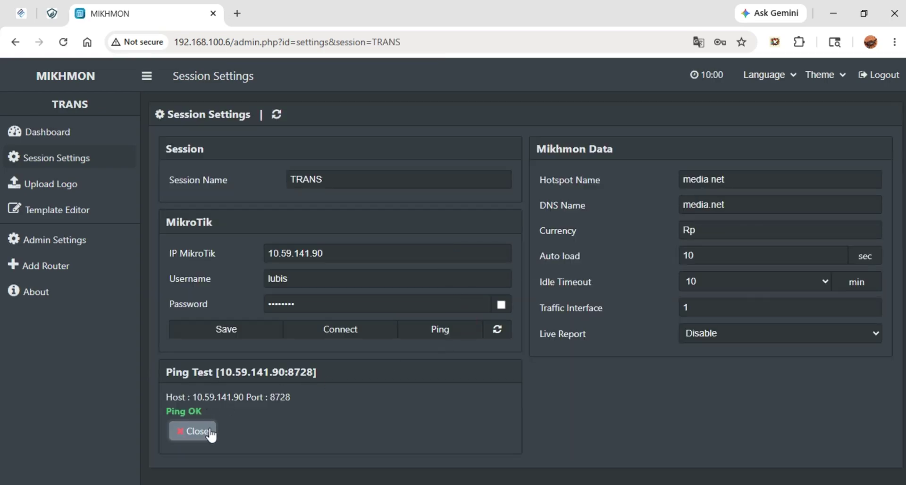
# Connect to the TRANS router and open Hotspot > User Profile > Profile List
pyautogui.click(370, 333)
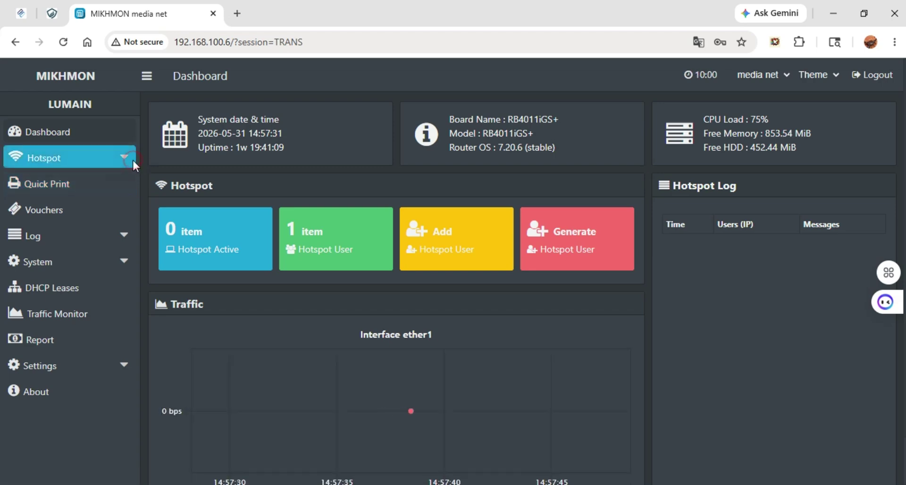
pyautogui.click(132, 159)
pyautogui.click(100, 214)
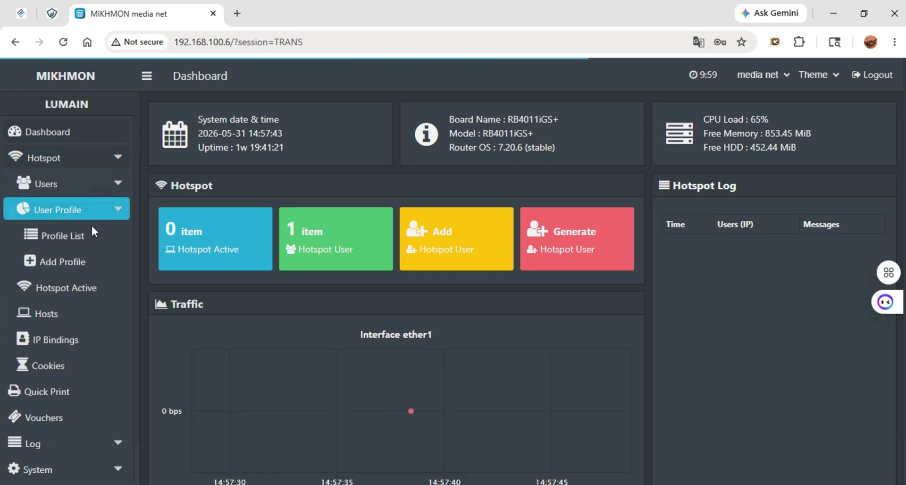
pyautogui.click(88, 238)
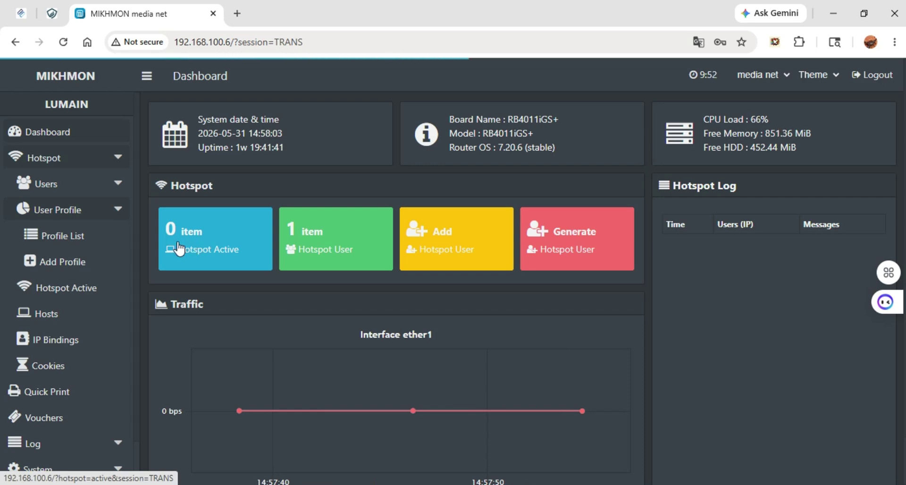
pyautogui.click(114, 236)
pyautogui.click(100, 262)
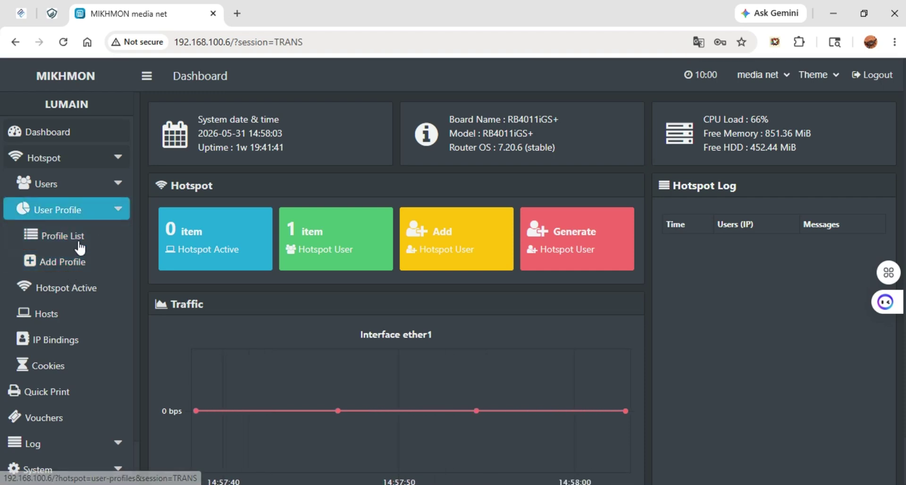
pyautogui.click(71, 242)
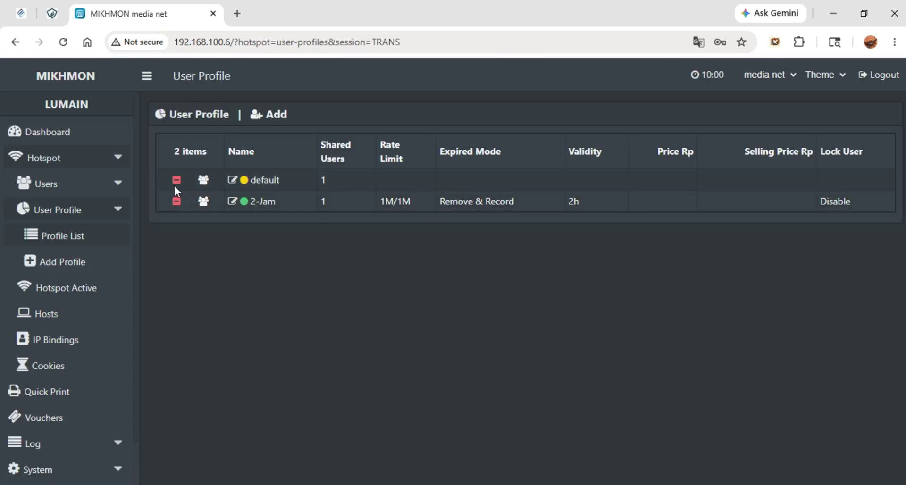
# Delete the 2-Jam user profile and start a new user profile
pyautogui.click(177, 201)
pyautogui.click(507, 128)
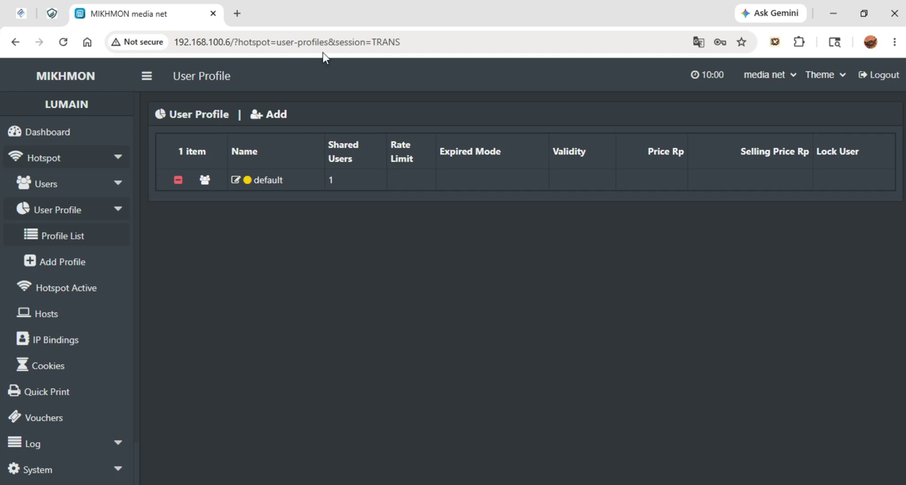
pyautogui.click(275, 118)
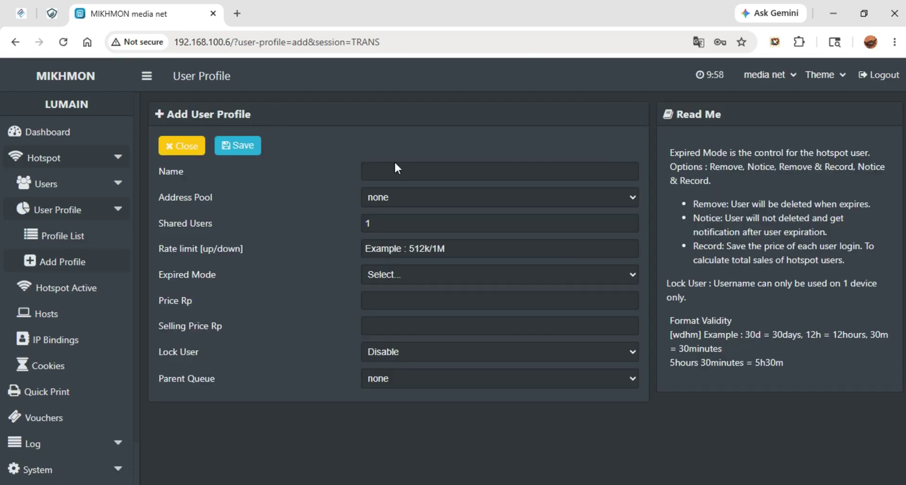
pyautogui.click(386, 173)
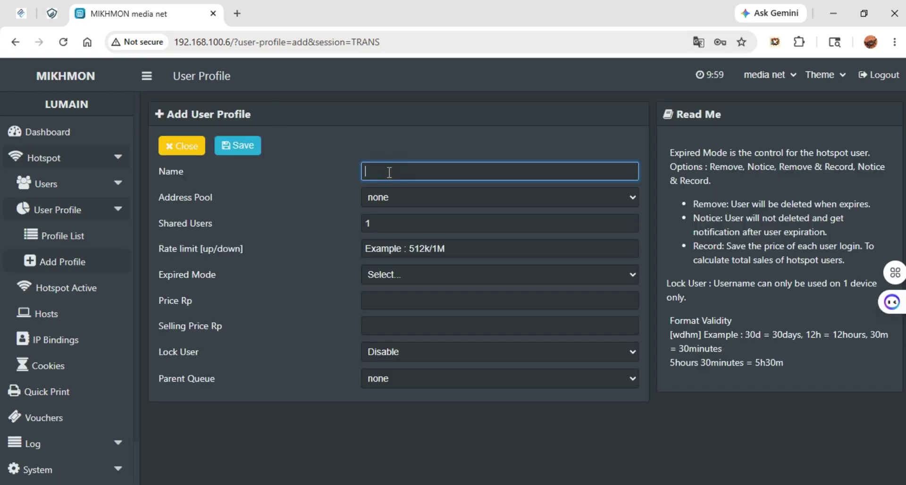
pyautogui.write('2 Jam')
pyautogui.click(398, 194)
pyautogui.click(398, 194)
pyautogui.click(398, 193)
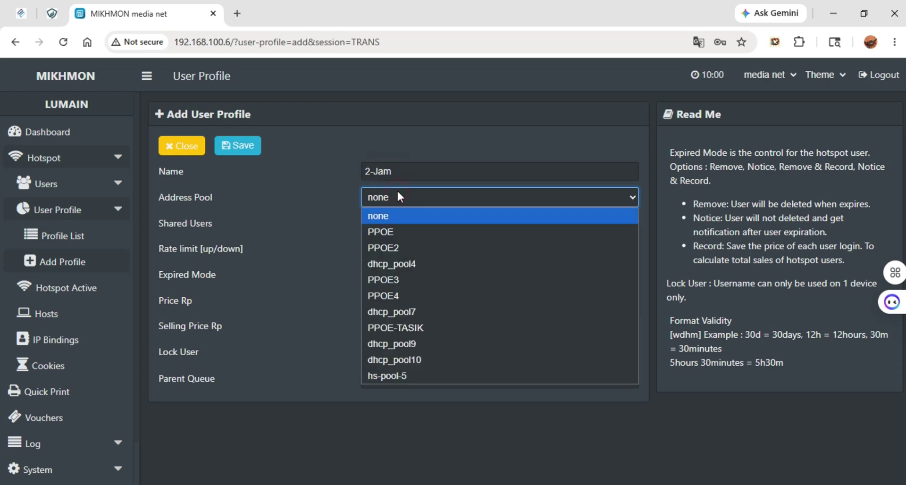
pyautogui.click(398, 194)
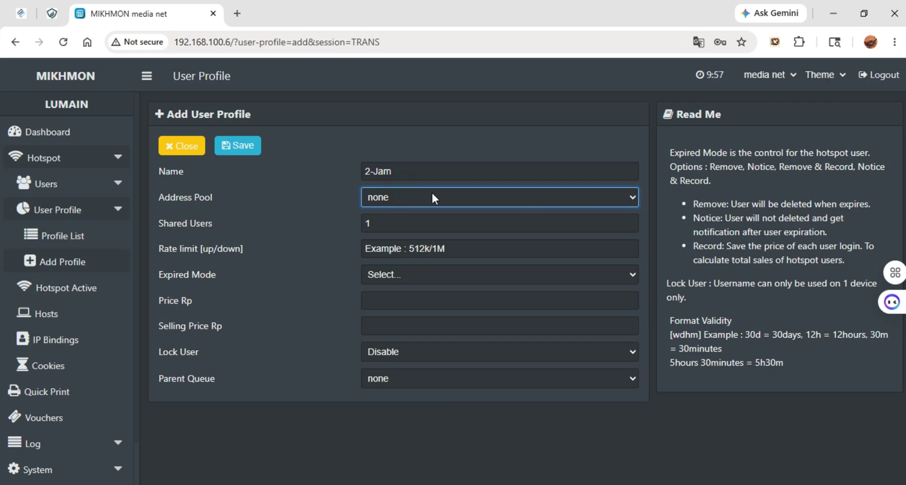
pyautogui.click(395, 223)
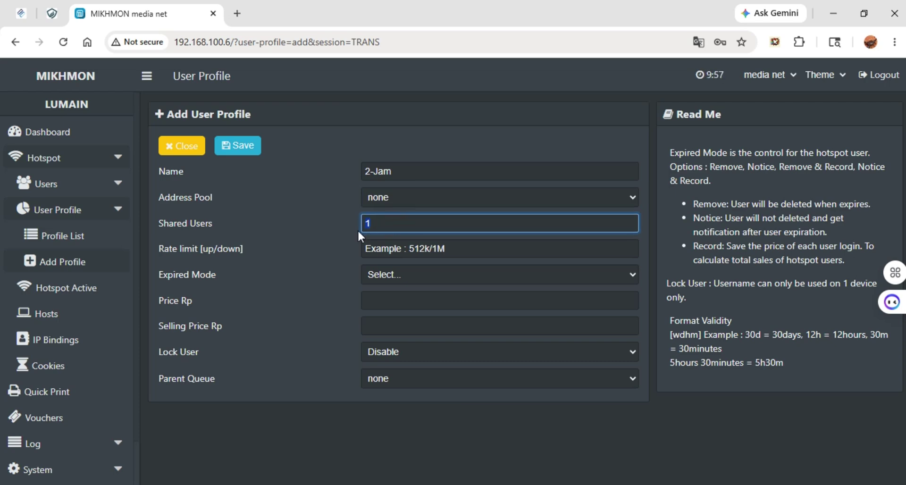
pyautogui.click(391, 224)
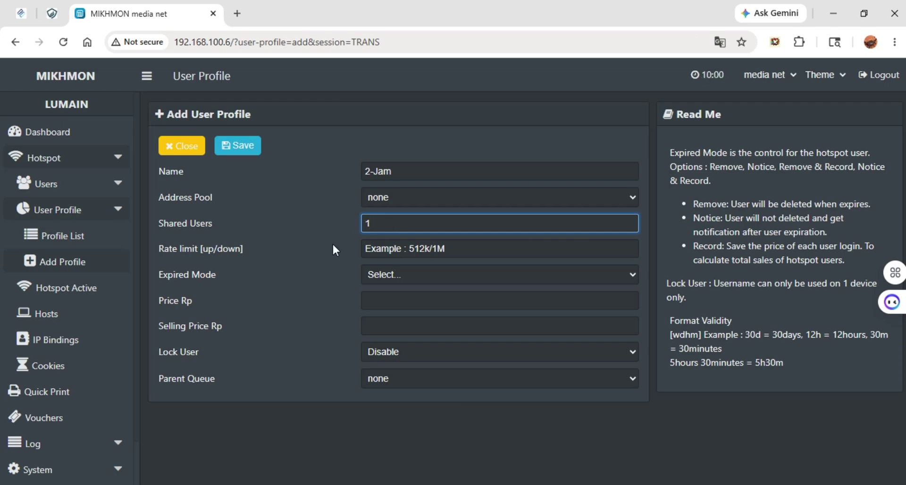
# Enter a rate limit of 1024K/1024K for the profile
pyautogui.click(412, 245)
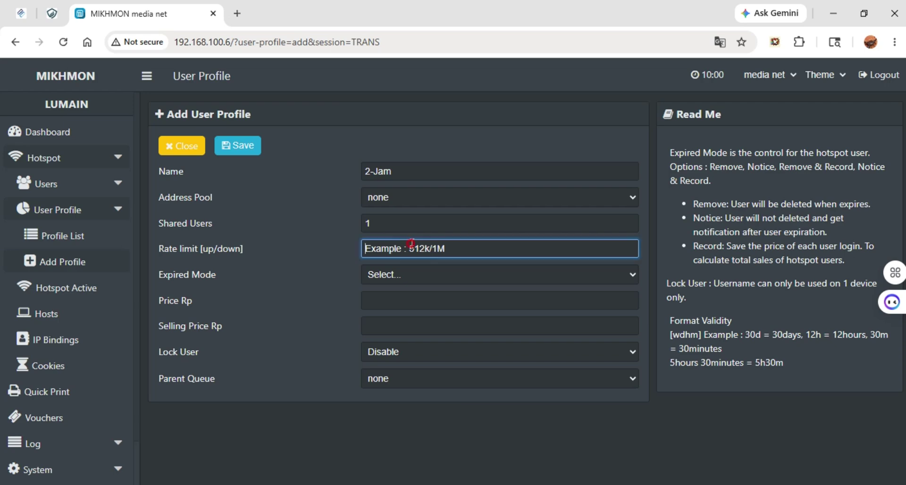
pyautogui.write('2M/2M')
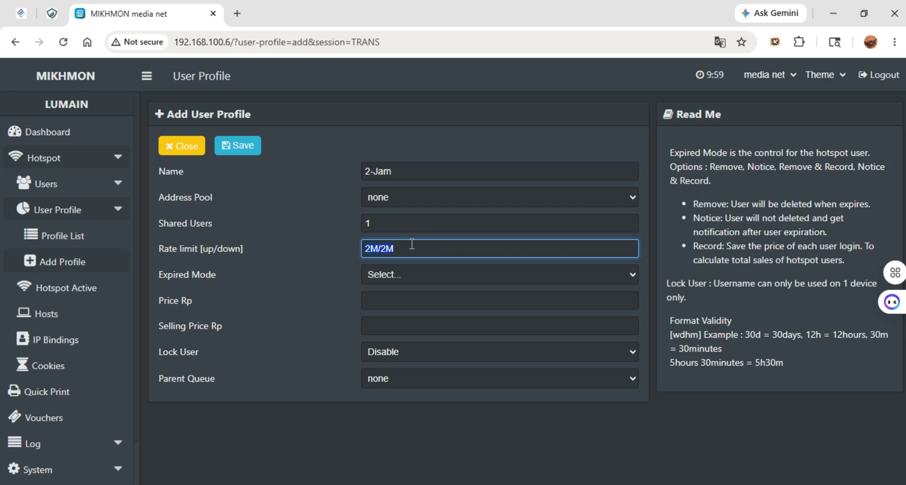
pyautogui.write('1024K/1024K')
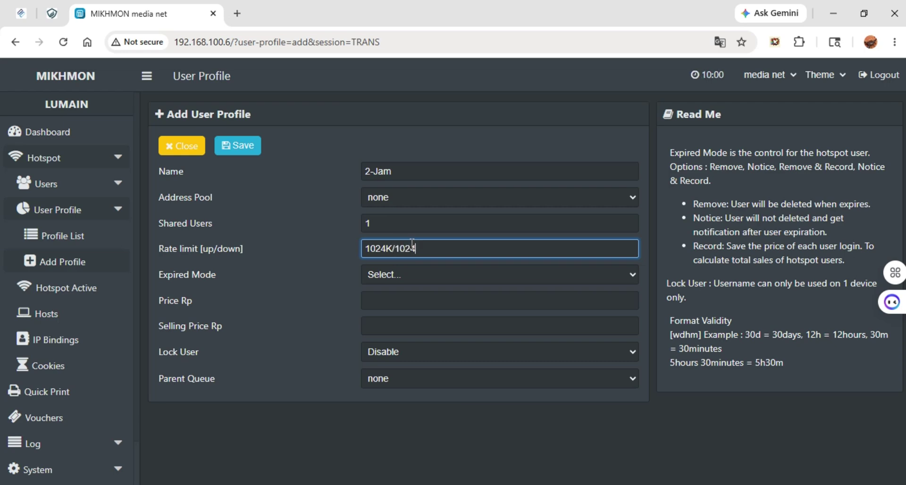
# Set the profile's Expired Mode to Remove & Record
pyautogui.click(414, 274)
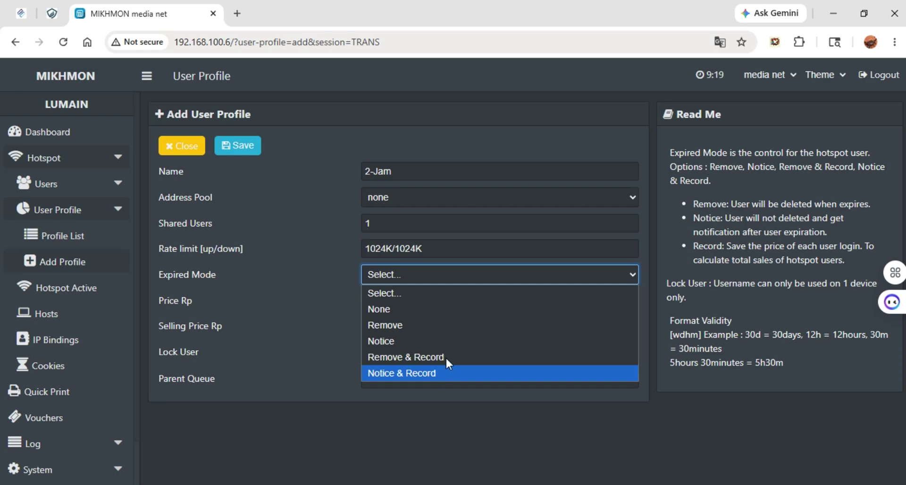
pyautogui.click(394, 357)
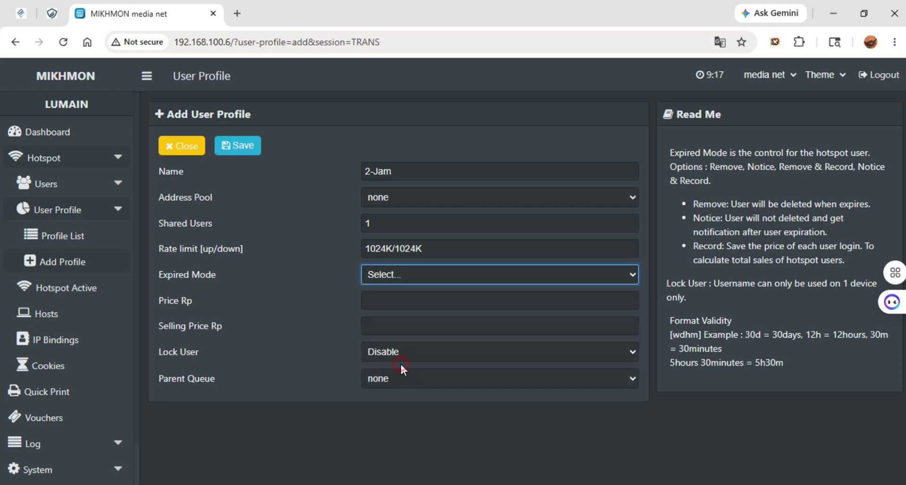
pyautogui.click(420, 273)
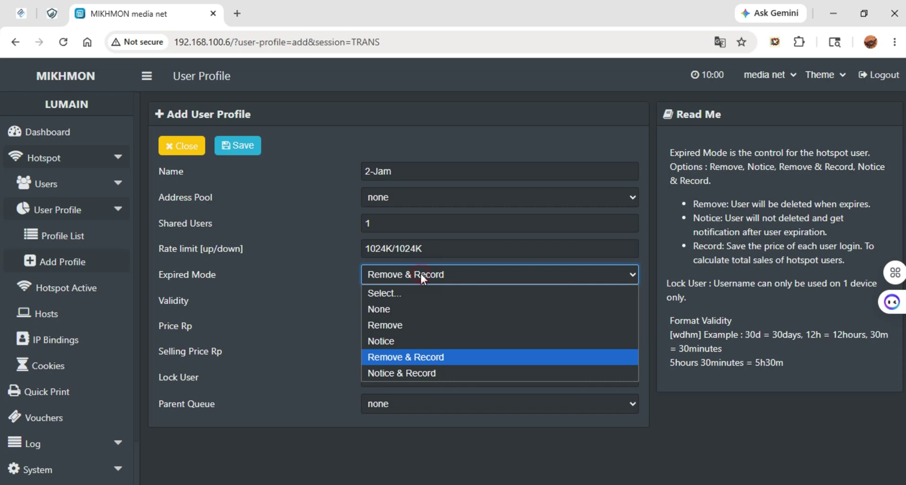
pyautogui.click(330, 310)
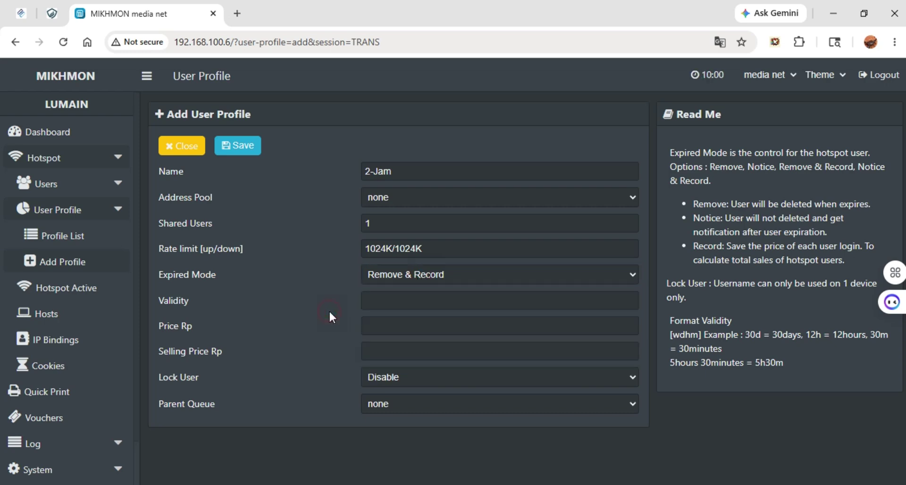
pyautogui.click(415, 283)
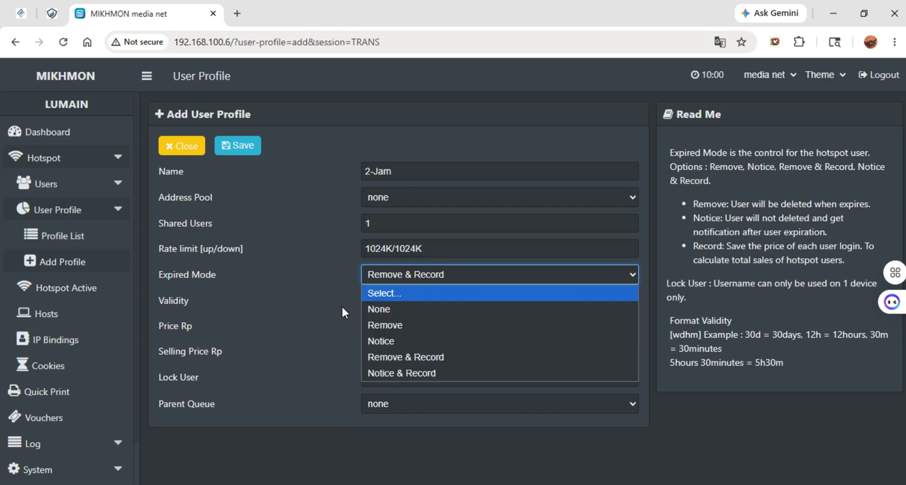
pyautogui.click(328, 285)
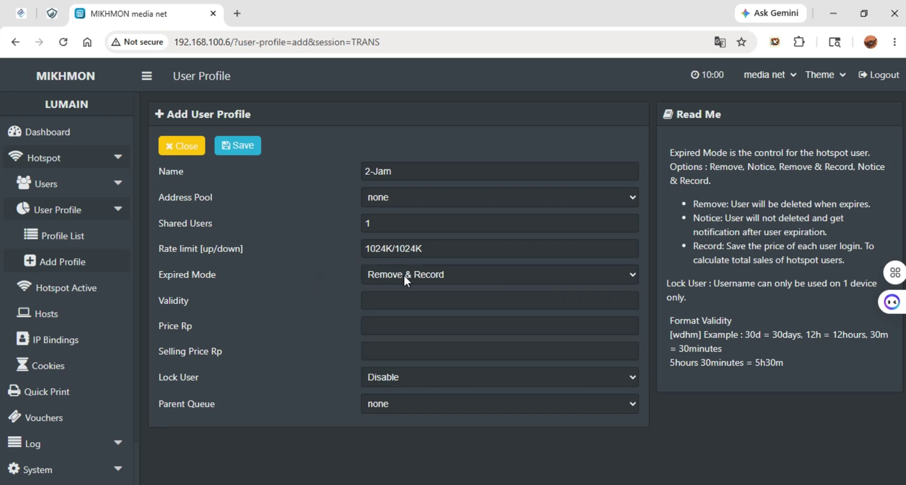
pyautogui.click(456, 270)
pyautogui.click(458, 270)
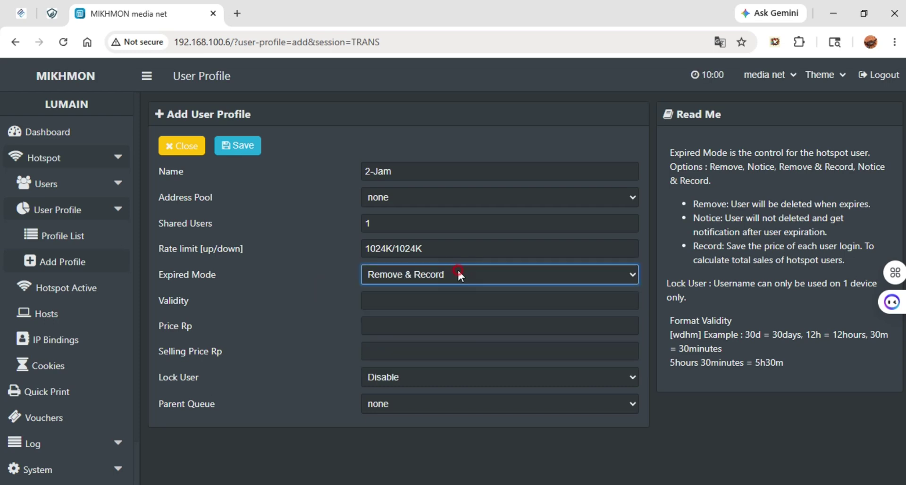
pyautogui.click(432, 274)
pyautogui.click(433, 274)
pyautogui.click(318, 316)
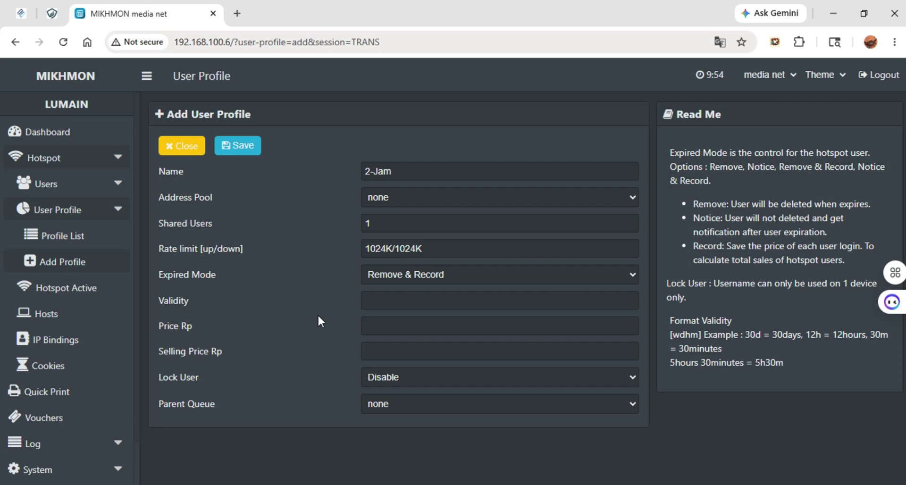
pyautogui.click(366, 301)
pyautogui.click(409, 300)
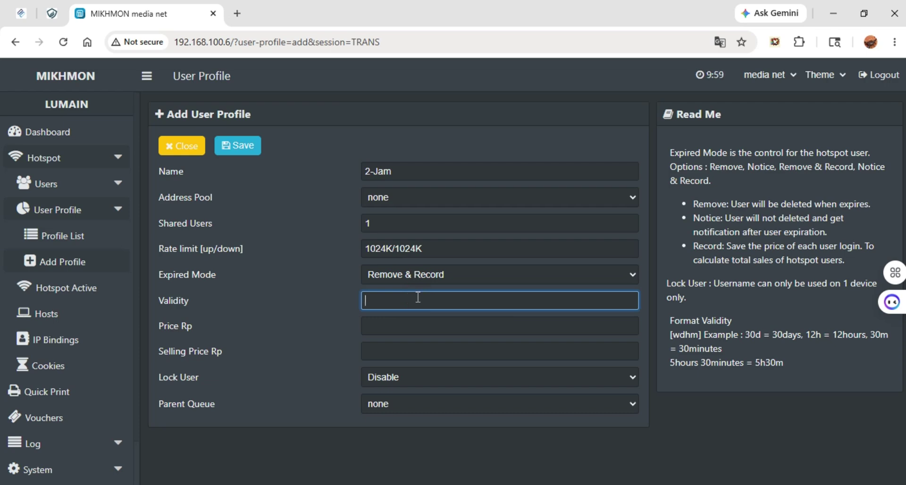
# Set Validity to 2h and enter Price 2000 and Selling Price 2200
pyautogui.write('2H')
pyautogui.press('BackSpace')
pyautogui.write('h')
pyautogui.click(370, 331)
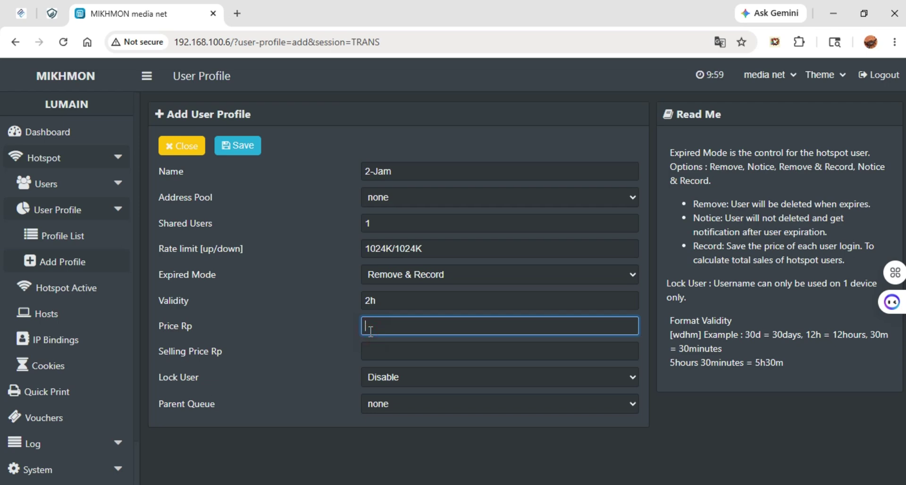
pyautogui.write('2000')
pyautogui.press('Tab')
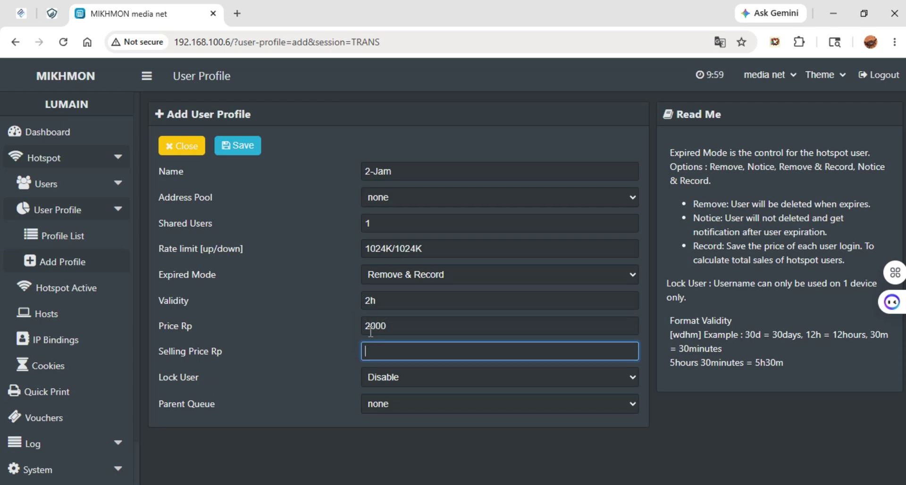
pyautogui.write('2200')
# Clear the 2000 and 2200 values, leaving both price fields empty
pyautogui.doubleClick(396, 326)
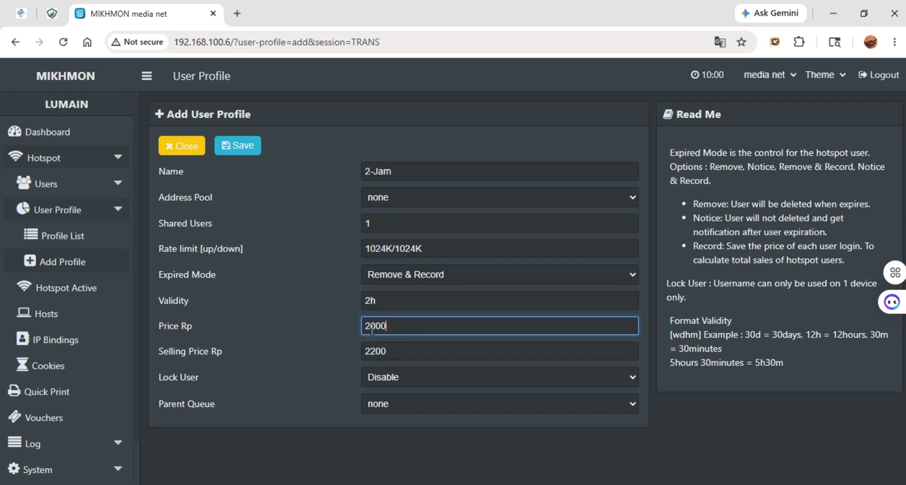
pyautogui.doubleClick(392, 350)
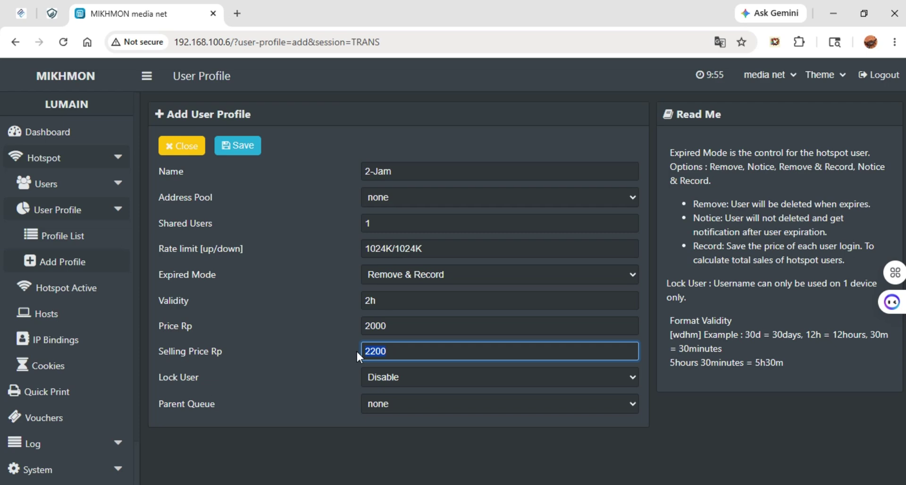
pyautogui.click(436, 330)
pyautogui.click(395, 347)
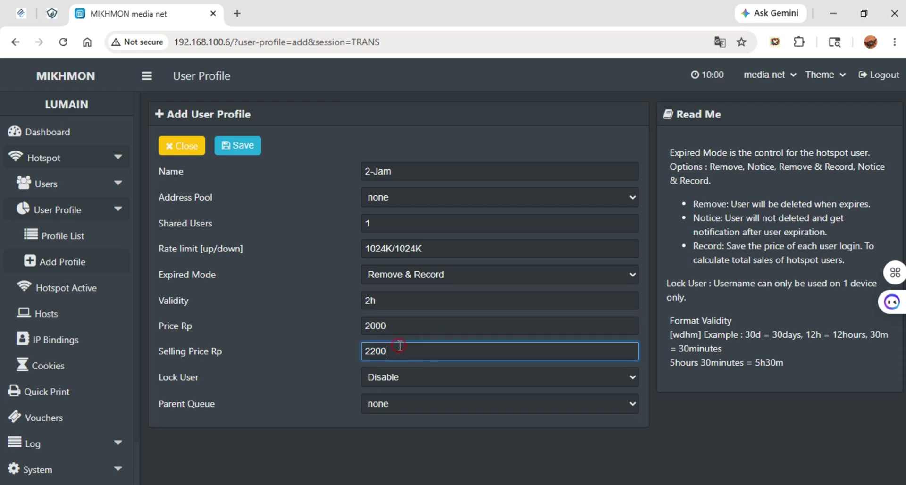
pyautogui.hotkey('shift', 'Tab')
pyautogui.press('BackSpace')
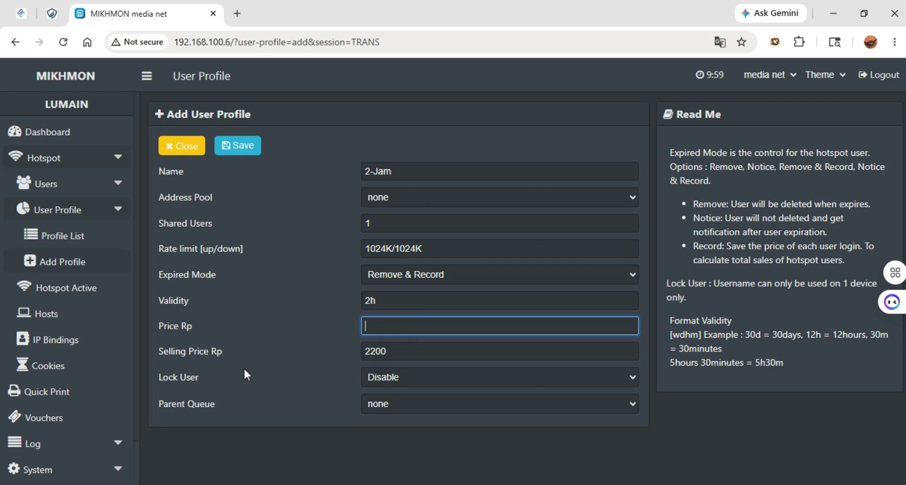
pyautogui.press('Tab')
pyautogui.press('BackSpace')
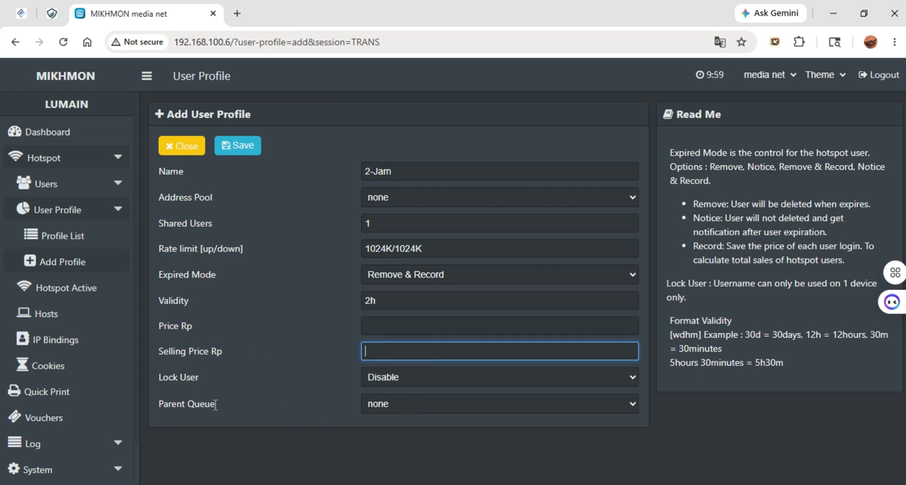
pyautogui.click(261, 322)
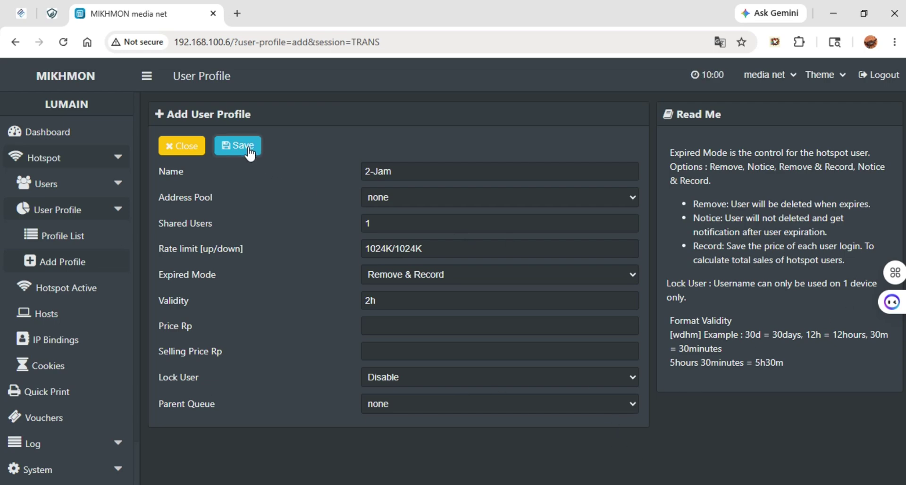
# Save the 2-Jam profile in Mikhmon and select its new entry in WinBox's Scheduler
pyautogui.hotkey('alt', 'Tab')
pyautogui.press('Tab')
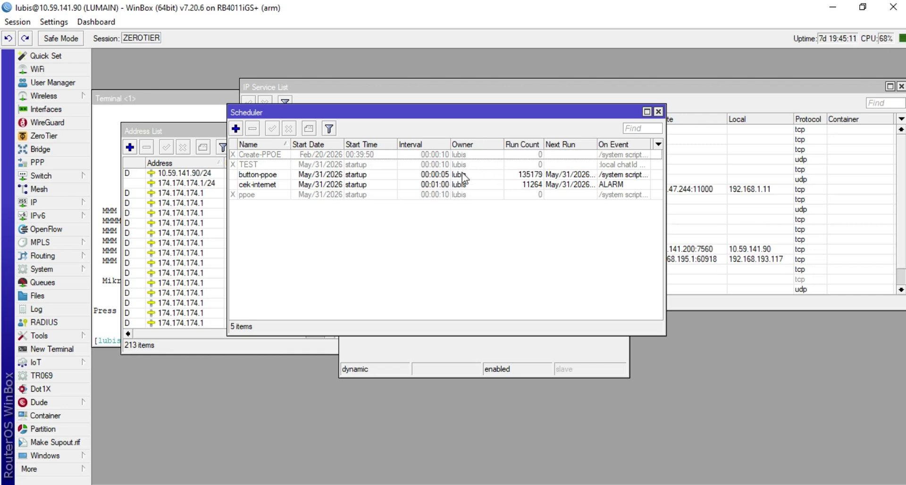
pyautogui.hotkey('alt', 'Tab')
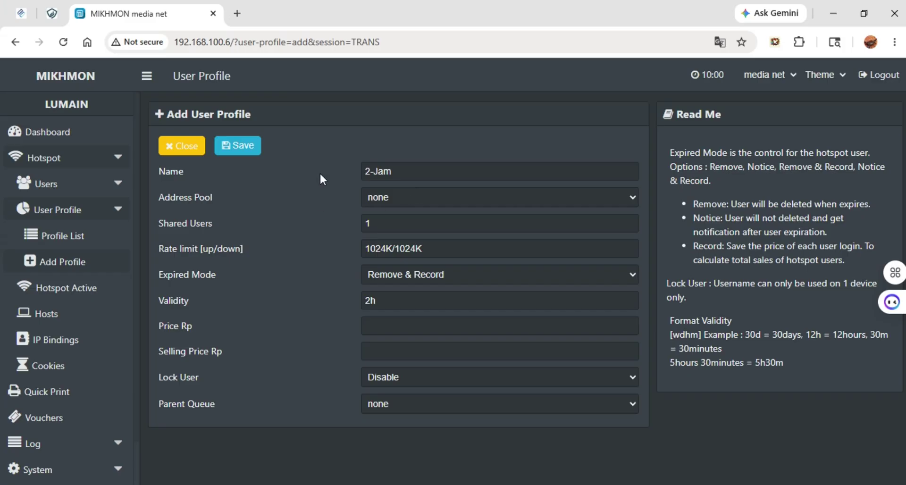
pyautogui.click(245, 147)
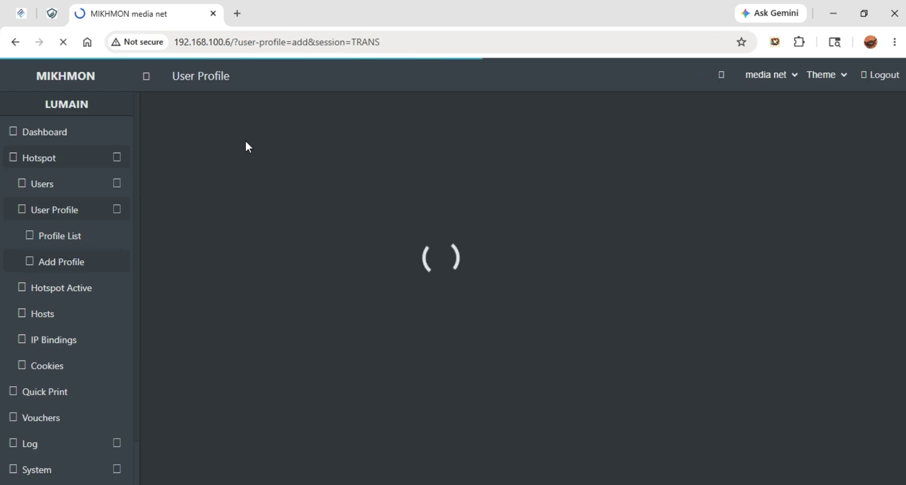
pyautogui.hotkey('alt', 'Tab')
pyautogui.click(360, 164)
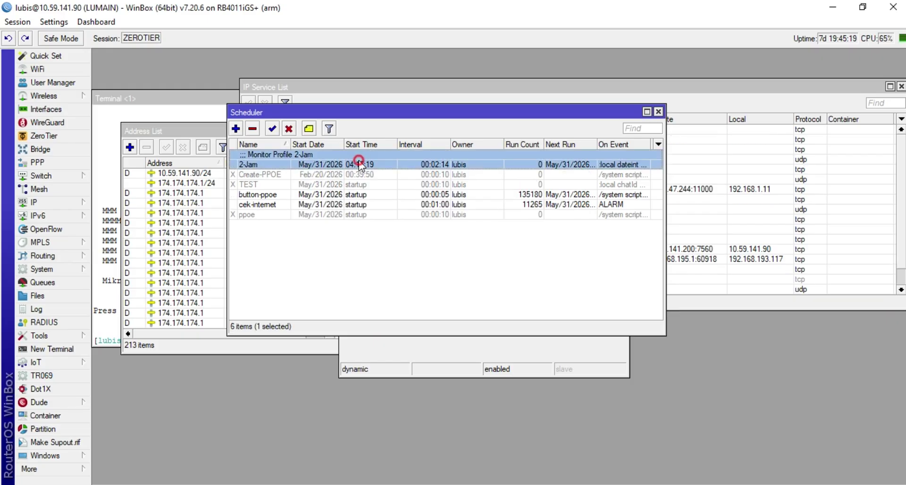
# Review the 2-Jam profile's 2h validity, name, 1024K/1024K rate limit and expired mode without changes
pyautogui.hotkey('alt', 'Tab')
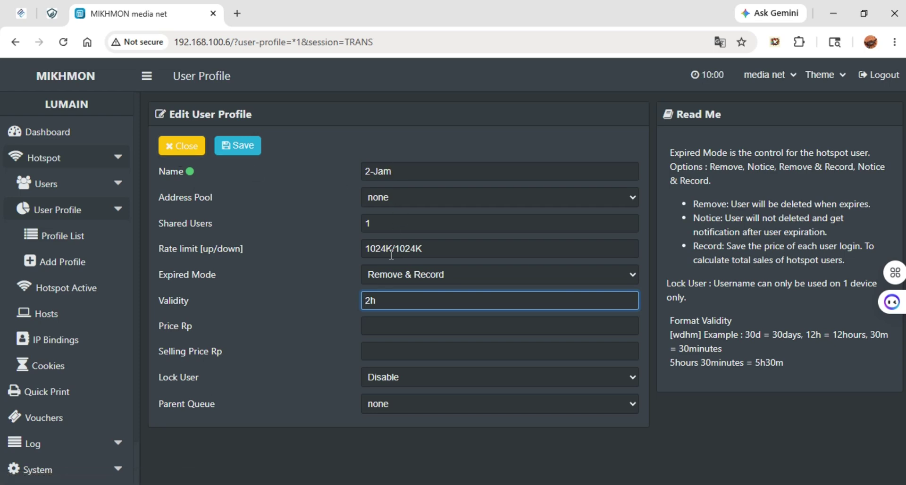
pyautogui.moveTo(401, 301); pyautogui.dragTo(304, 303)
pyautogui.moveTo(427, 174); pyautogui.dragTo(314, 189)
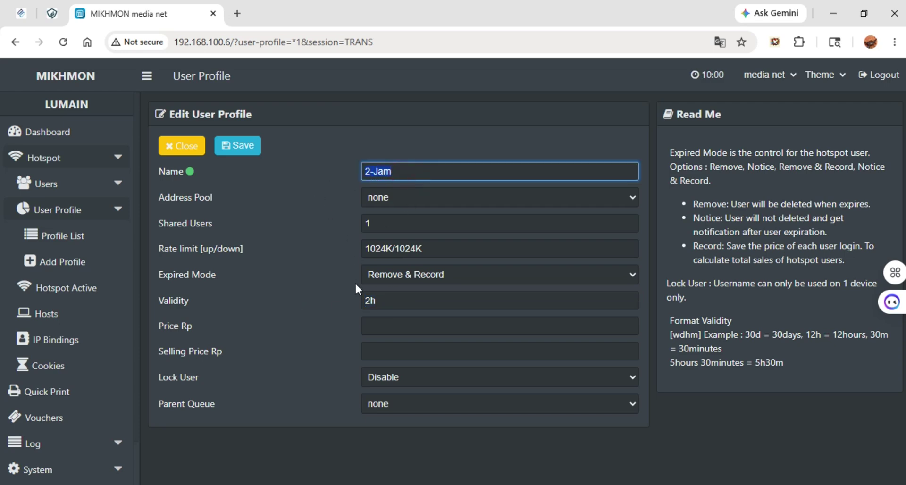
pyautogui.click(388, 298)
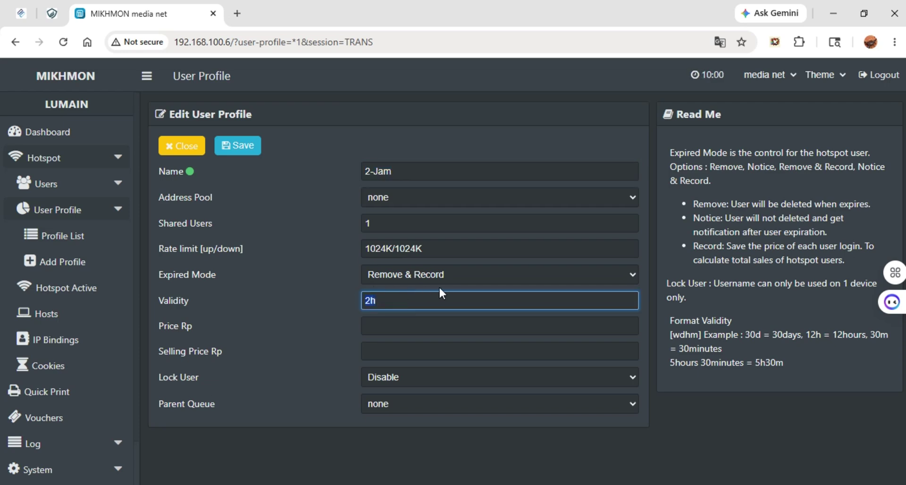
pyautogui.click(424, 300)
pyautogui.click(442, 171)
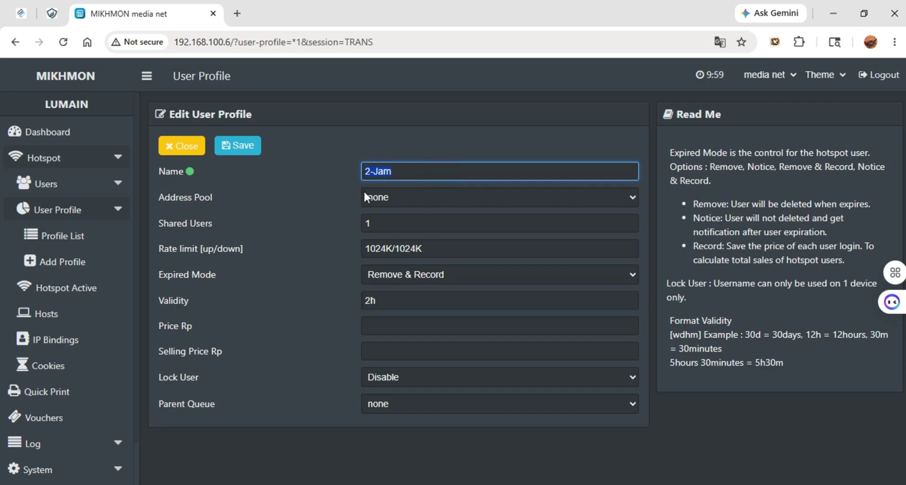
pyautogui.click(336, 214)
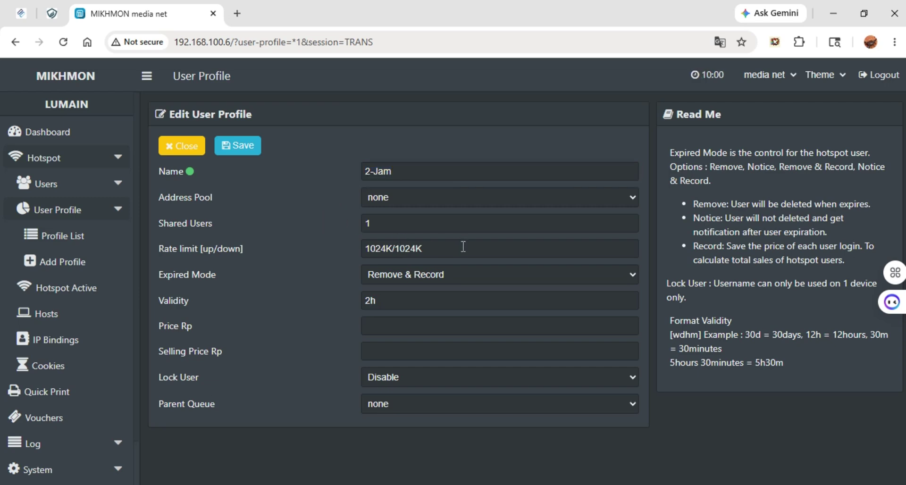
pyautogui.moveTo(463, 245); pyautogui.dragTo(352, 255)
pyautogui.click(316, 258)
pyautogui.click(398, 275)
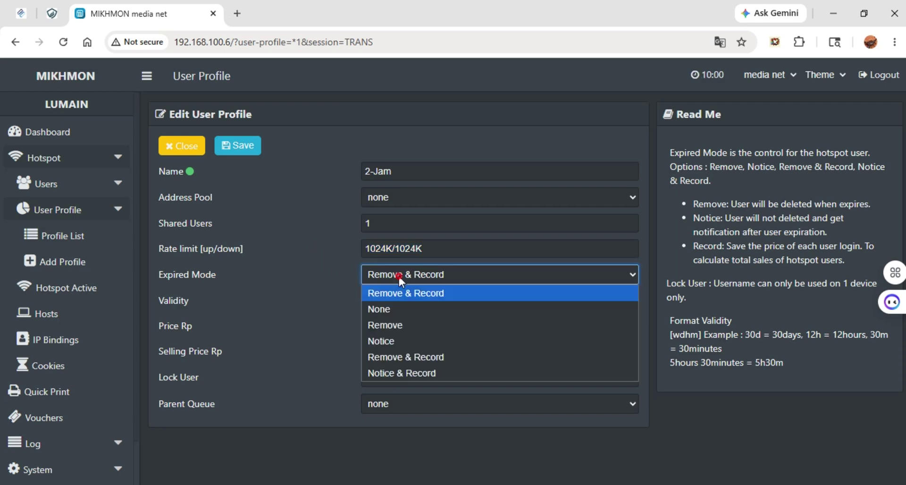
pyautogui.click(345, 283)
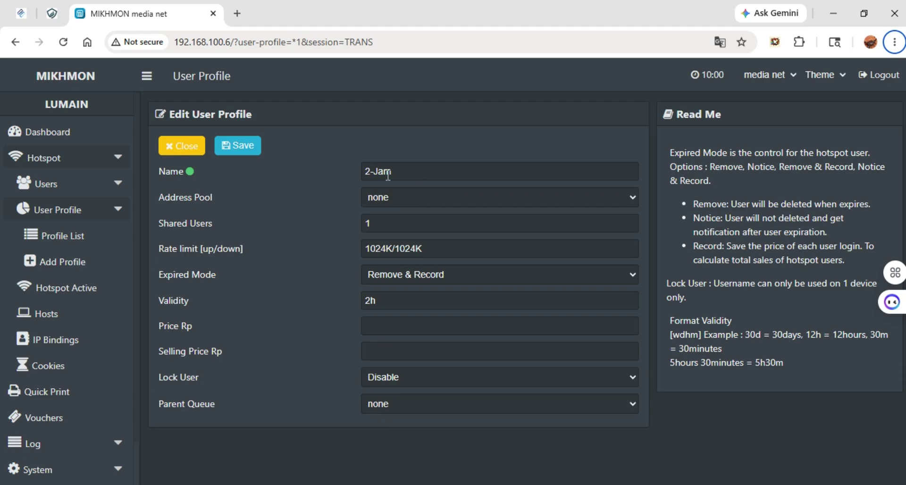
pyautogui.hotkey('alt', 'Tab')
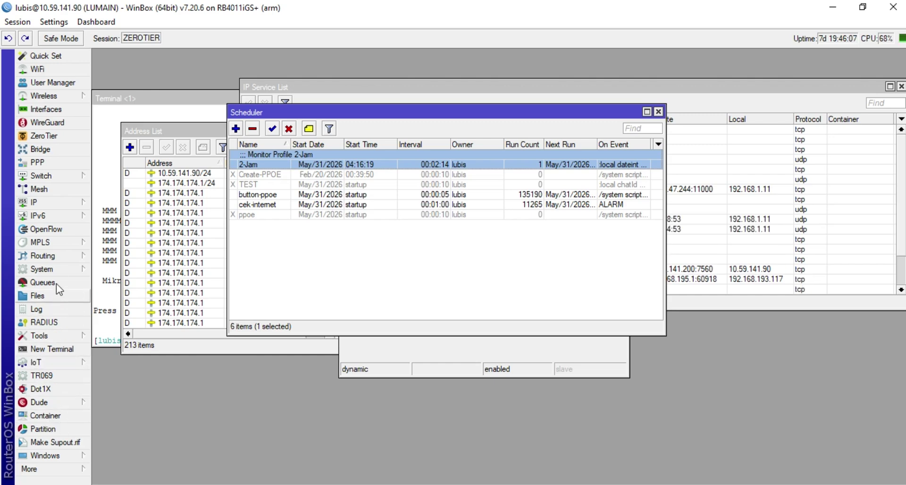
pyautogui.click(61, 269)
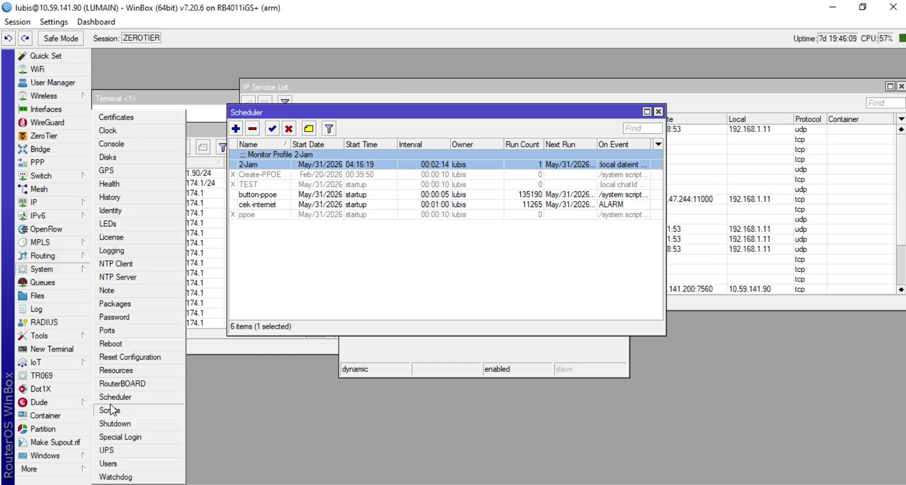
pyautogui.click(142, 368)
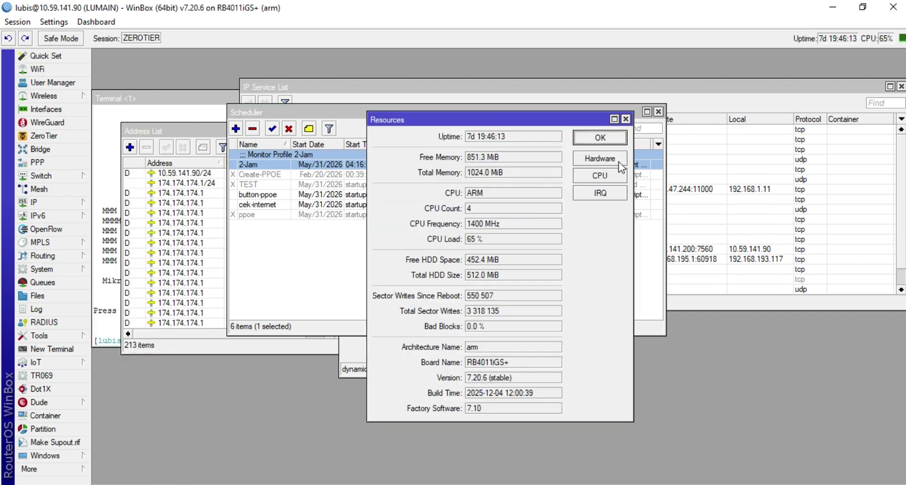
pyautogui.click(517, 409)
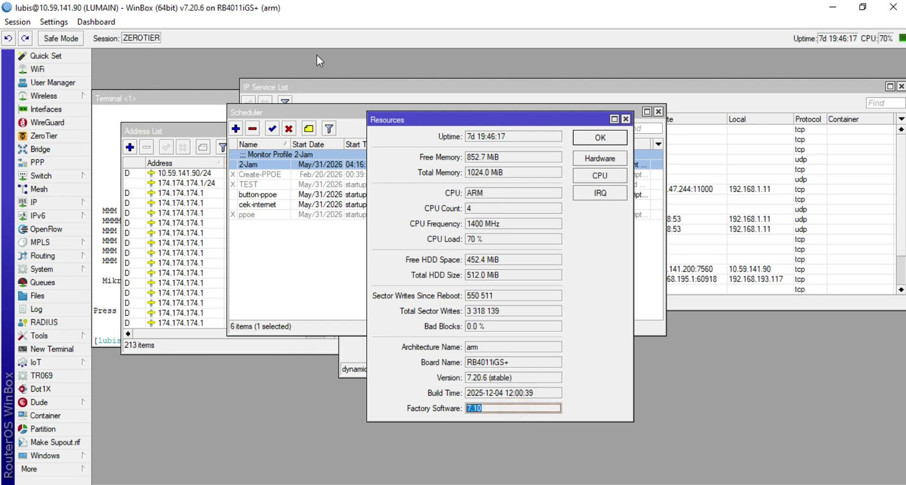
pyautogui.click(626, 119)
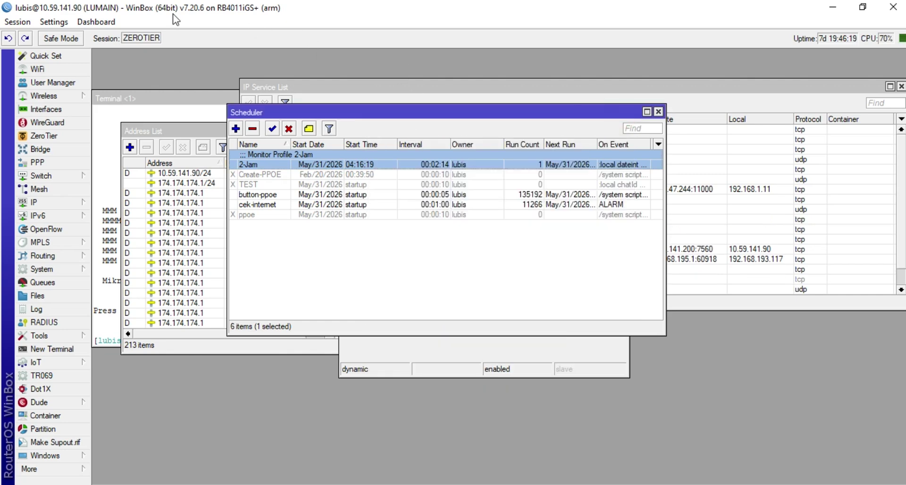
pyautogui.moveTo(181, 8); pyautogui.dragTo(200, 15)
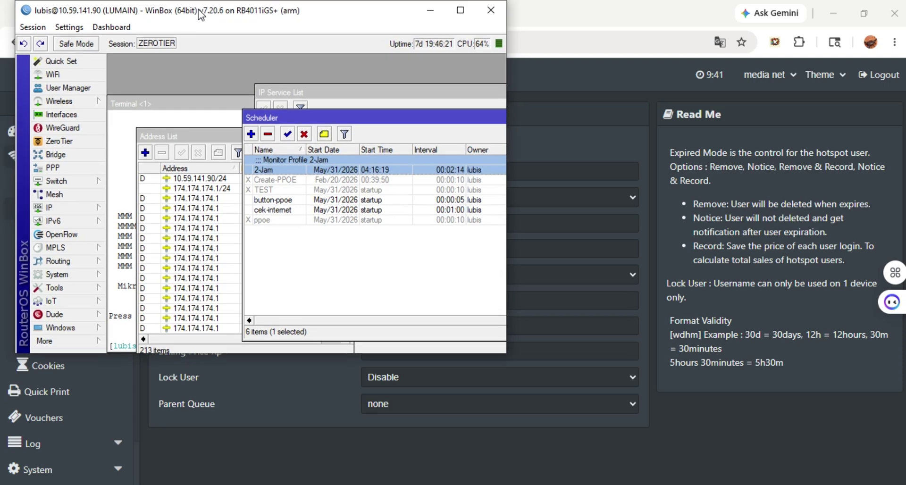
pyautogui.click(460, 10)
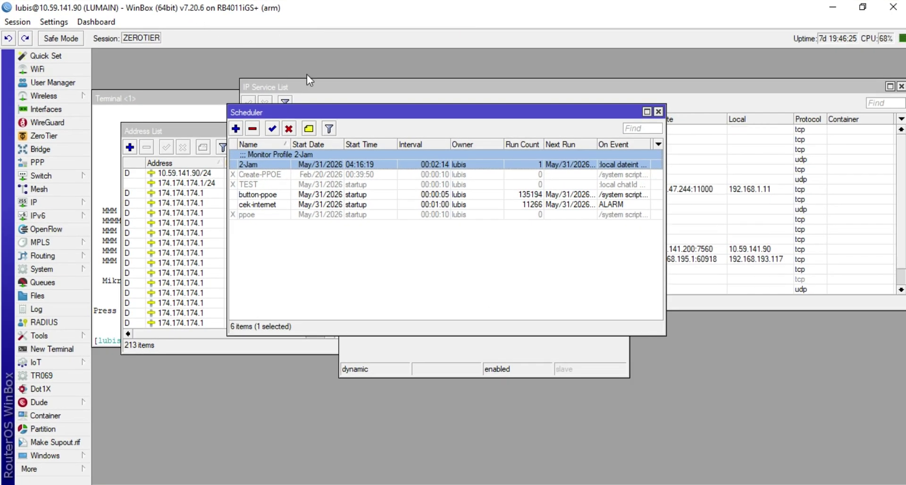
# Open the 2-Jam schedule in WinBox and reposition its dialog
pyautogui.doubleClick(407, 156)
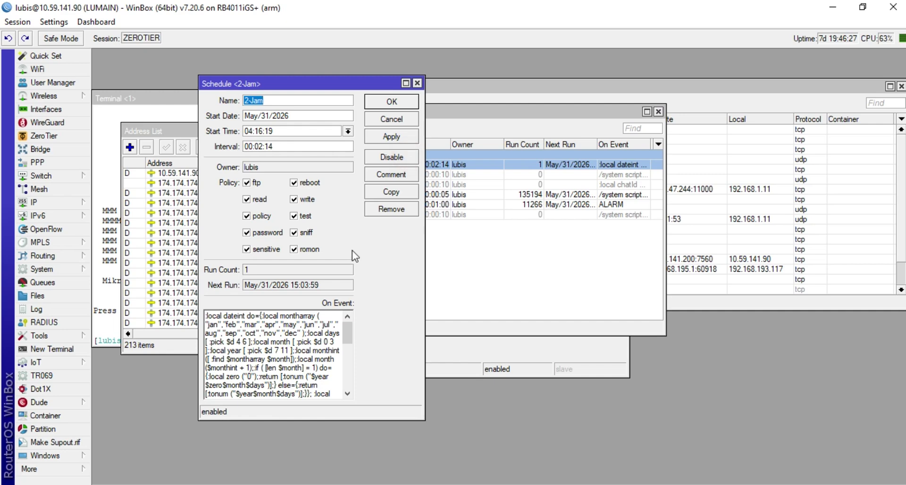
pyautogui.moveTo(383, 80); pyautogui.dragTo(682, 64)
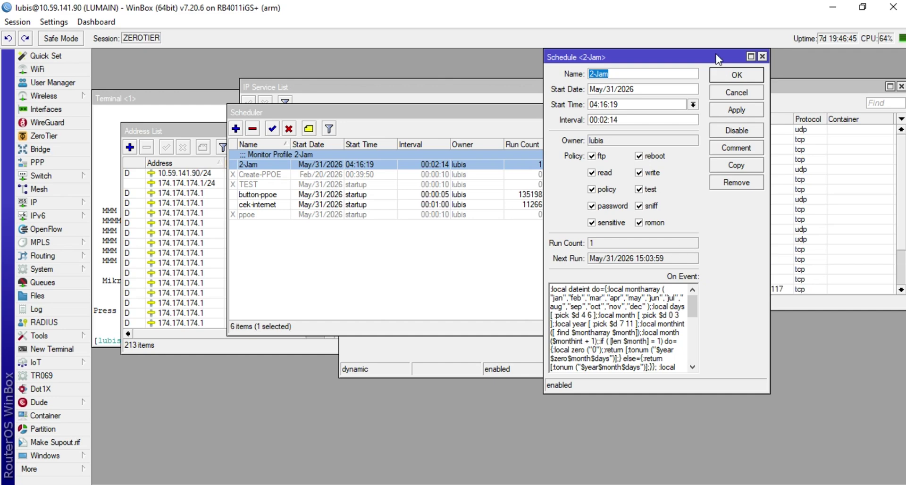
pyautogui.moveTo(715, 55); pyautogui.dragTo(672, 124)
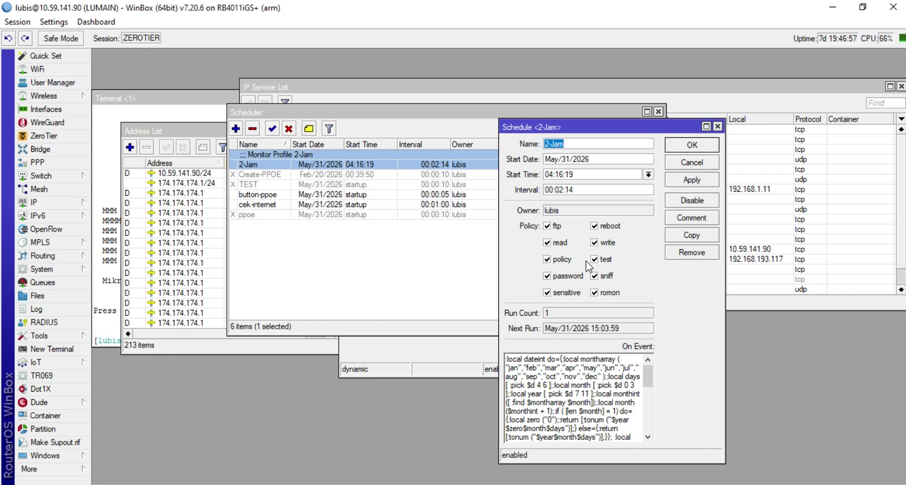
pyautogui.moveTo(664, 132); pyautogui.dragTo(649, 92)
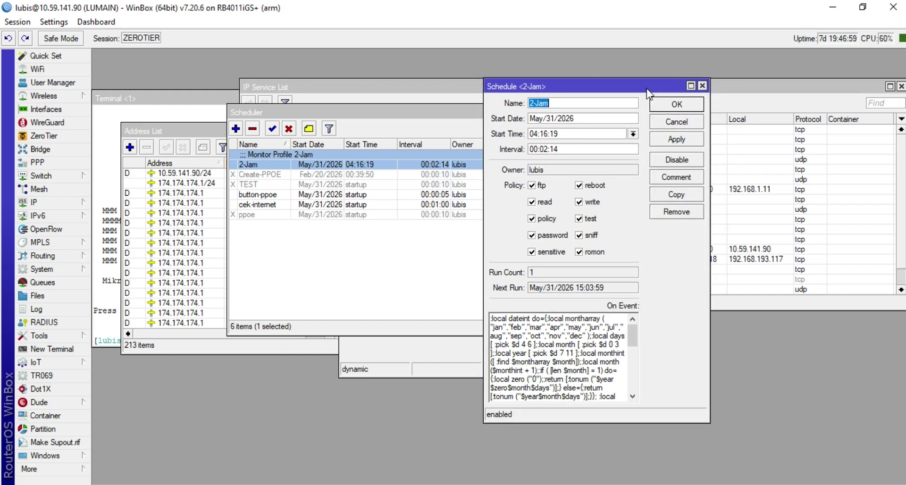
pyautogui.hotkey('alt', 'Tab')
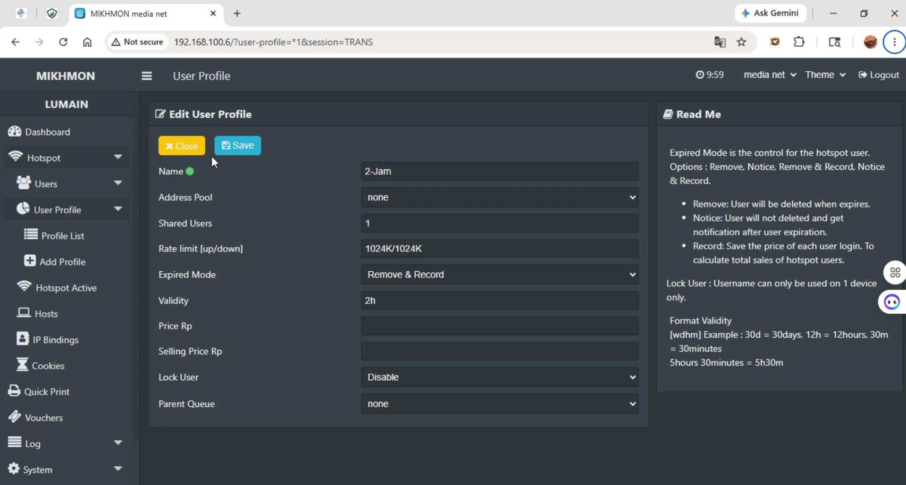
pyautogui.hotkey('alt', 'Tab')
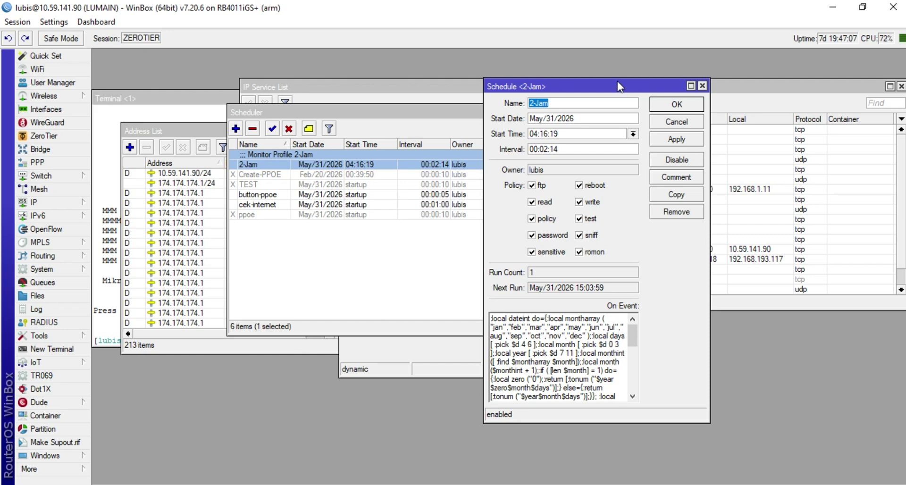
pyautogui.moveTo(617, 81); pyautogui.dragTo(413, 151)
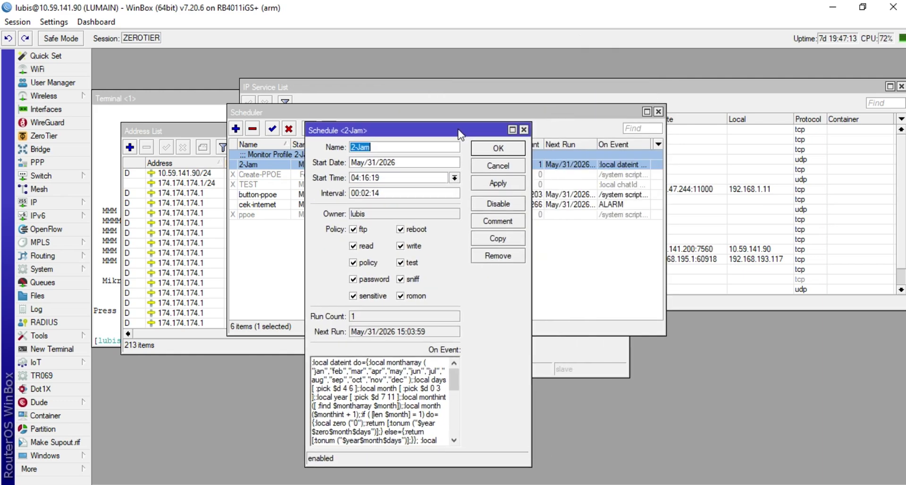
# Place the caret at 'jan' in the On Event script's month array
pyautogui.click(320, 376)
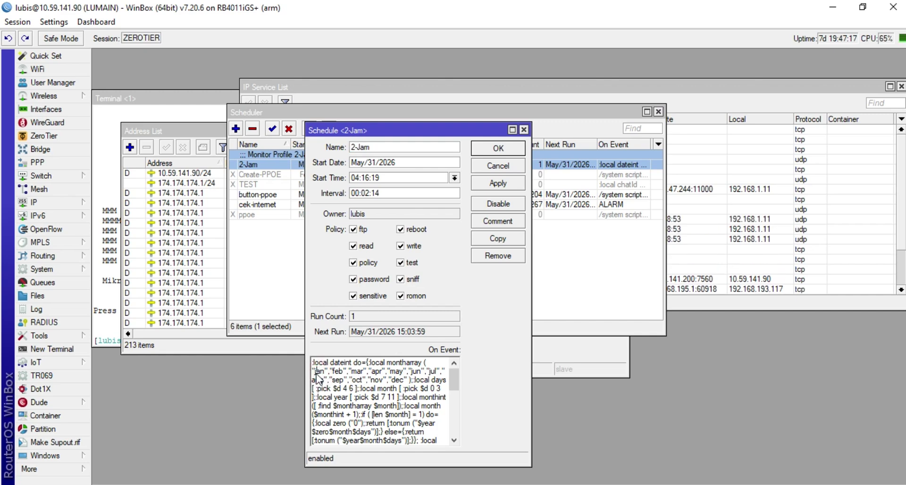
pyautogui.click(321, 374)
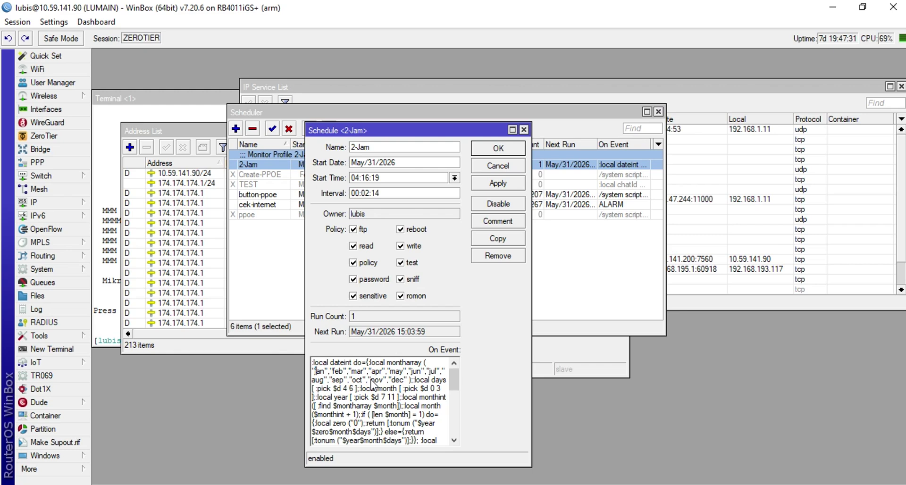
pyautogui.click(325, 372)
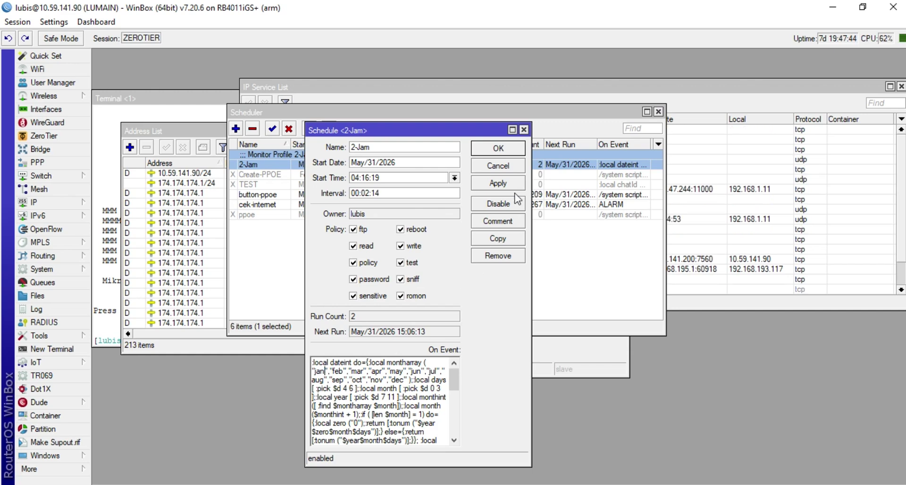
# Replace jan, feb and mar in the month array with 01, 02 and 03
pyautogui.moveTo(484, 133); pyautogui.dragTo(509, 140)
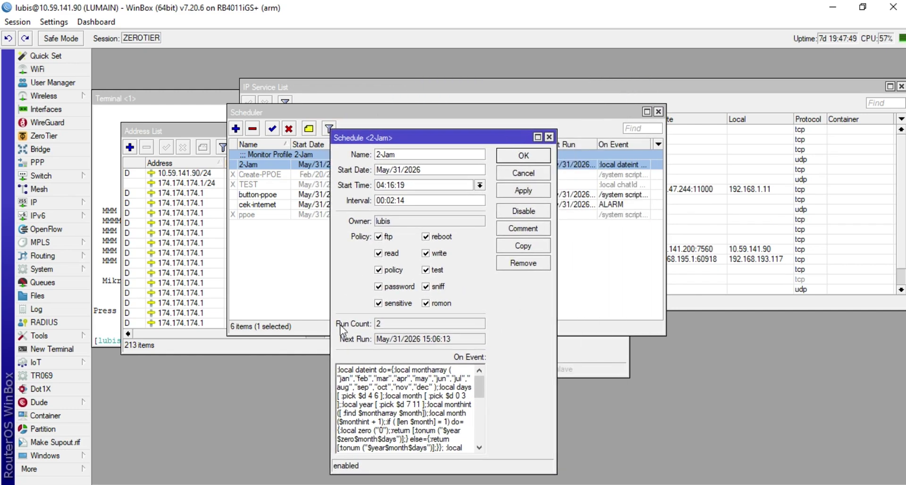
pyautogui.click(345, 382)
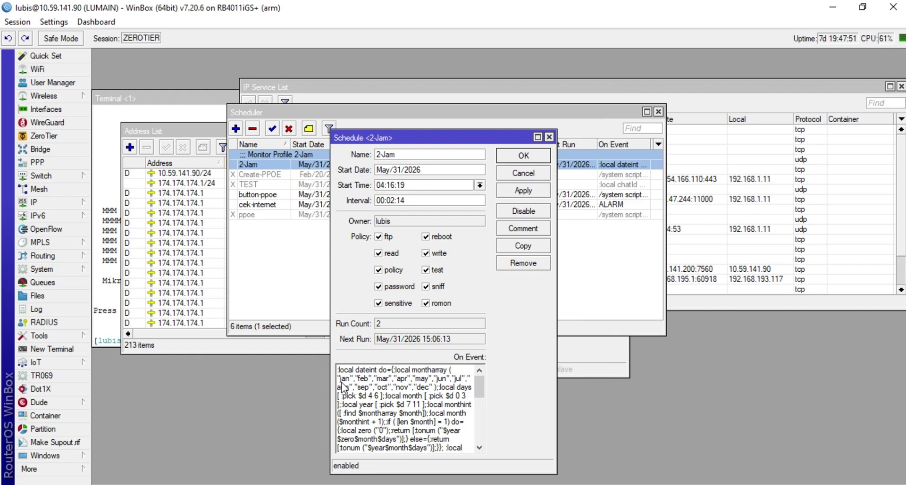
pyautogui.doubleClick(344, 380)
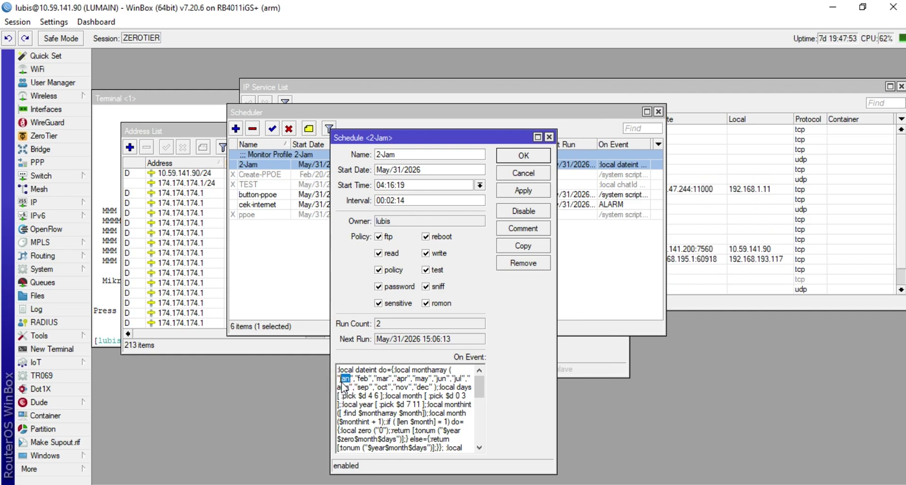
pyautogui.write('01')
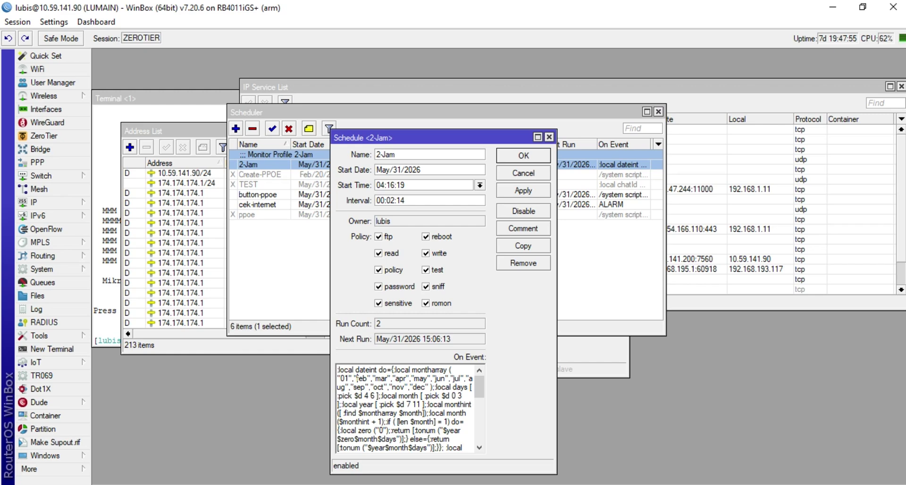
pyautogui.press('BackSpace')
pyautogui.press('BackSpace')
pyautogui.press('BackSpace')
pyautogui.write('02')
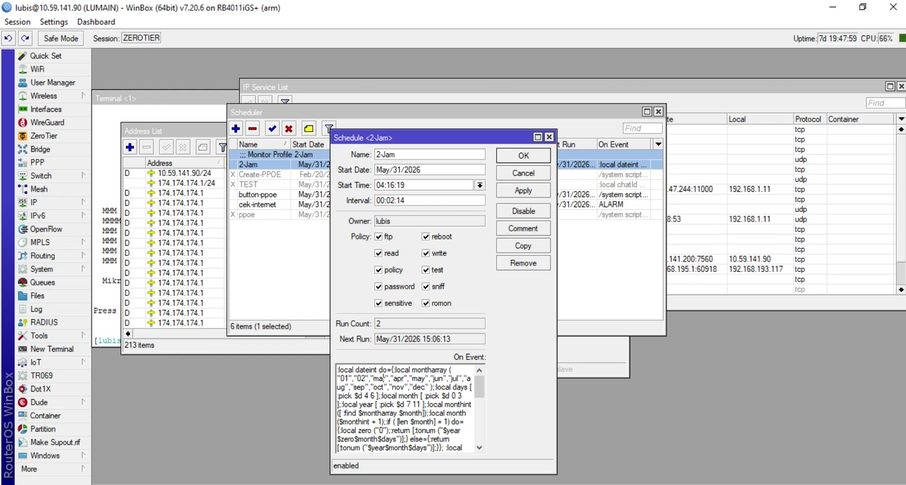
pyautogui.press('BackSpace')
pyautogui.press('BackSpace')
pyautogui.press('BackSpace')
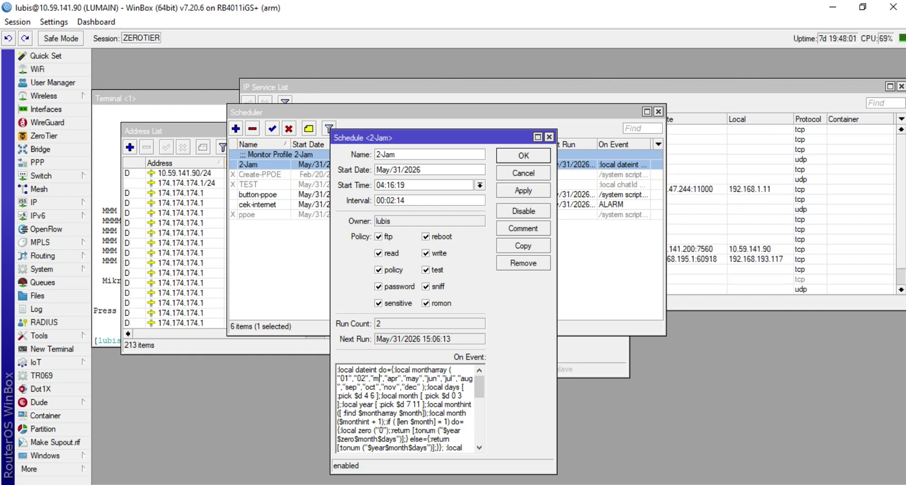
pyautogui.write('03')
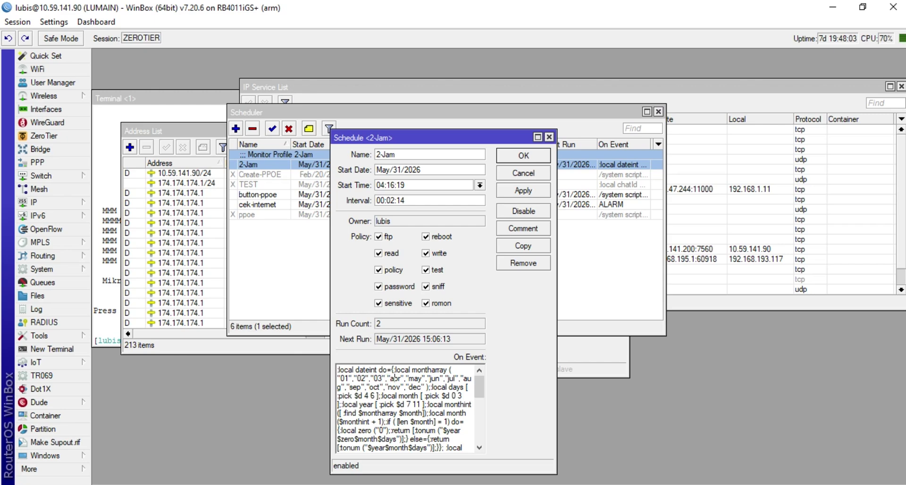
# Replace apr through aug with 04, 05, 06, 07 and 08
pyautogui.click(401, 378)
pyautogui.press('BackSpace')
pyautogui.press('BackSpace')
pyautogui.press('BackSpace')
pyautogui.write('04')
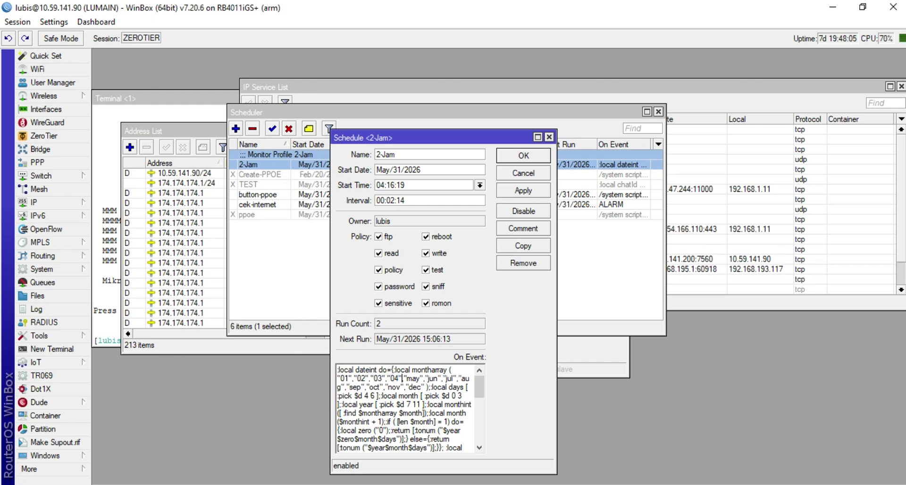
pyautogui.click(420, 378)
pyautogui.press('BackSpace')
pyautogui.press('BackSpace')
pyautogui.press('BackSpace')
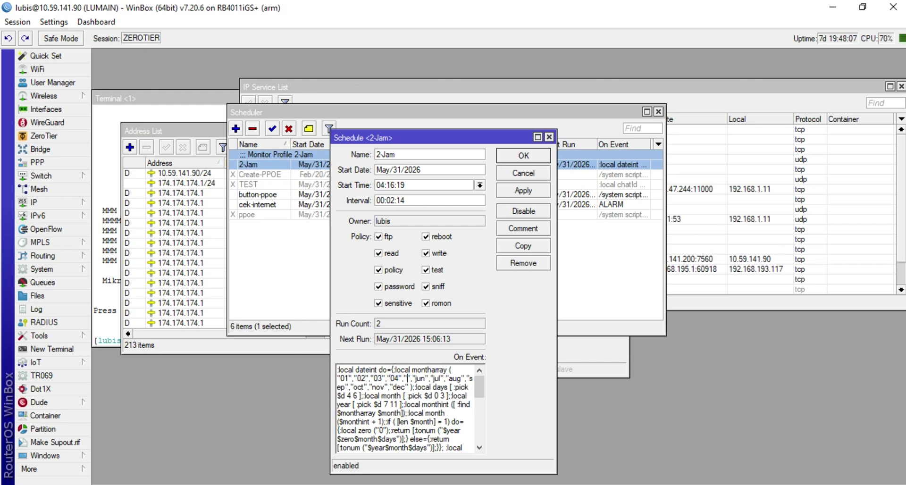
pyautogui.write('05')
pyautogui.click(434, 378)
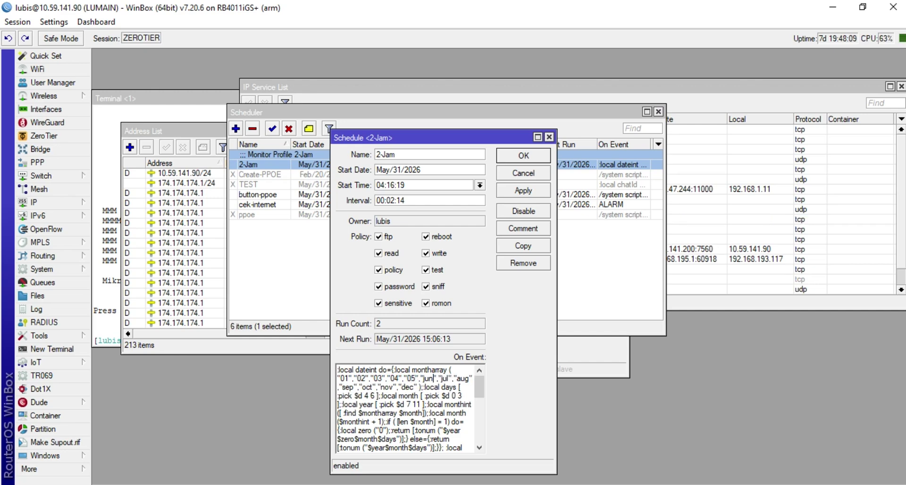
pyautogui.press('BackSpace')
pyautogui.press('BackSpace')
pyautogui.press('BackSpace')
pyautogui.write('06')
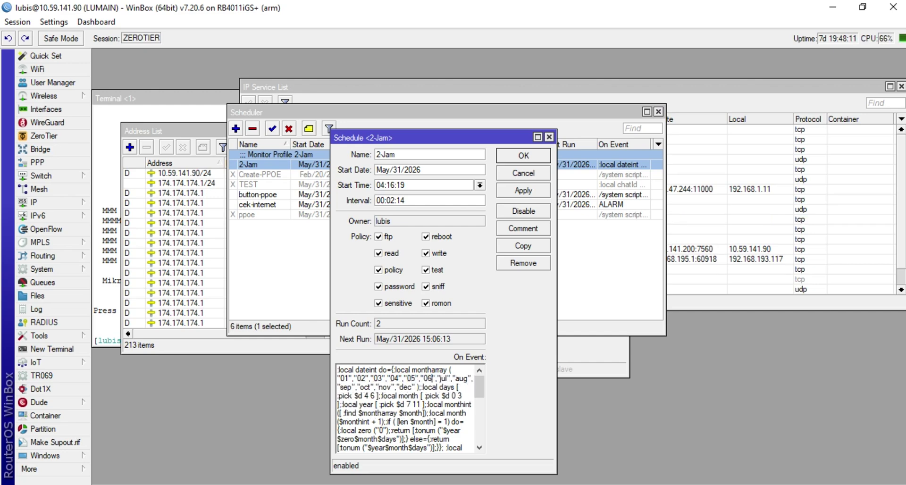
pyautogui.press('BackSpace')
pyautogui.press('BackSpace')
pyautogui.press('BackSpace')
pyautogui.write('07')
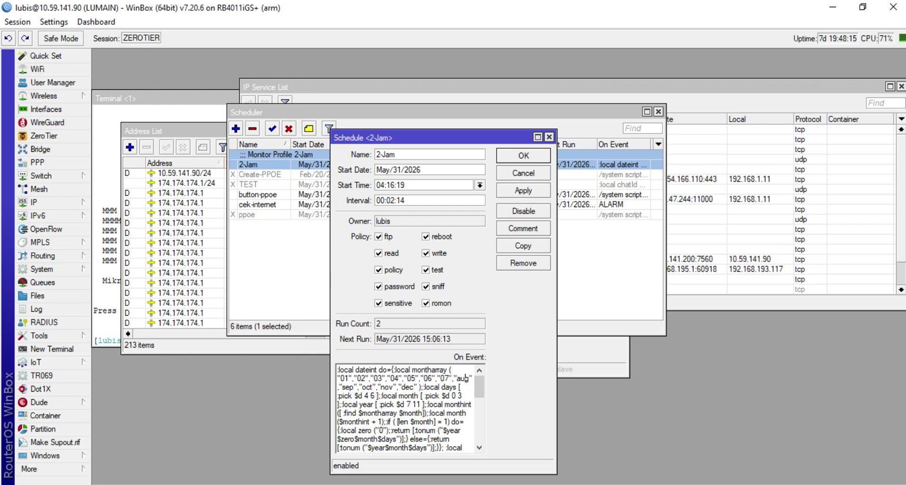
pyautogui.press('BackSpace')
pyautogui.press('BackSpace')
pyautogui.press('BackSpace')
pyautogui.write('0')
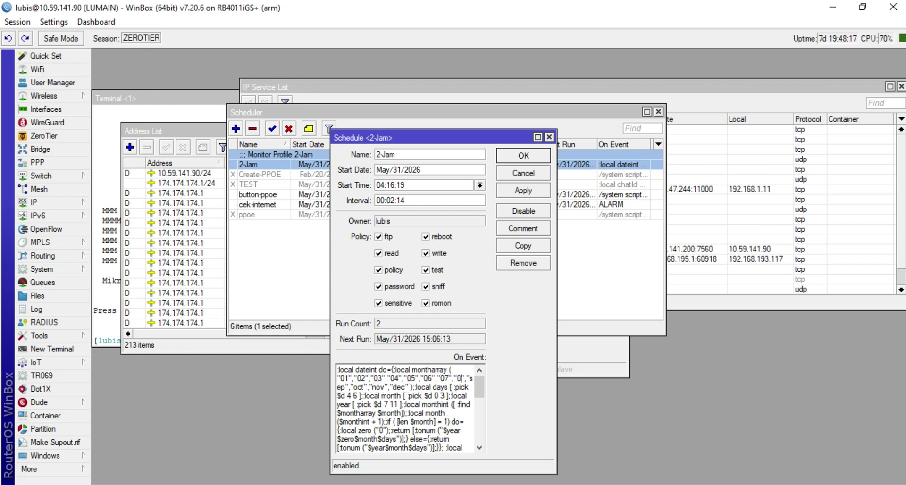
pyautogui.write('8')
# Replace sep, oct, nov and dec with 09, 10, 11 and 12
pyautogui.press('Right')
pyautogui.press('Right')
pyautogui.press('Right')
pyautogui.press('Right')
pyautogui.press('Right')
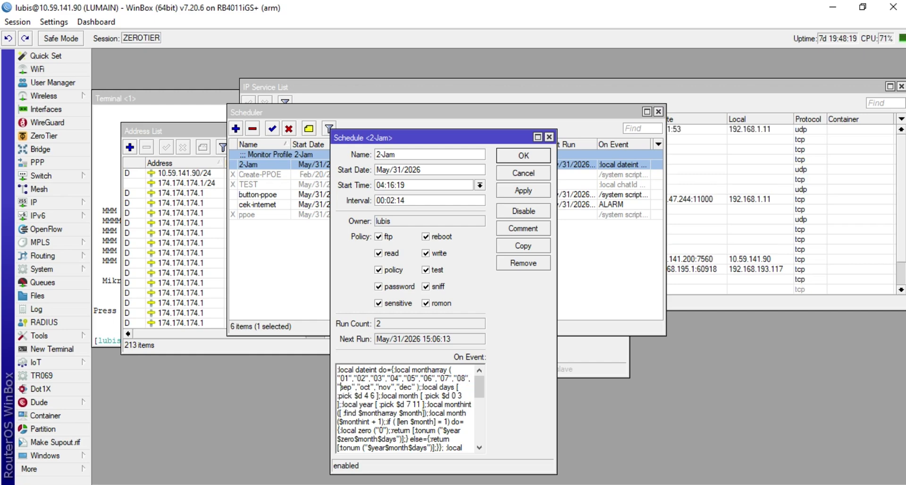
pyautogui.press('BackSpace')
pyautogui.press('BackSpace')
pyautogui.press('BackSpace')
pyautogui.write('09')
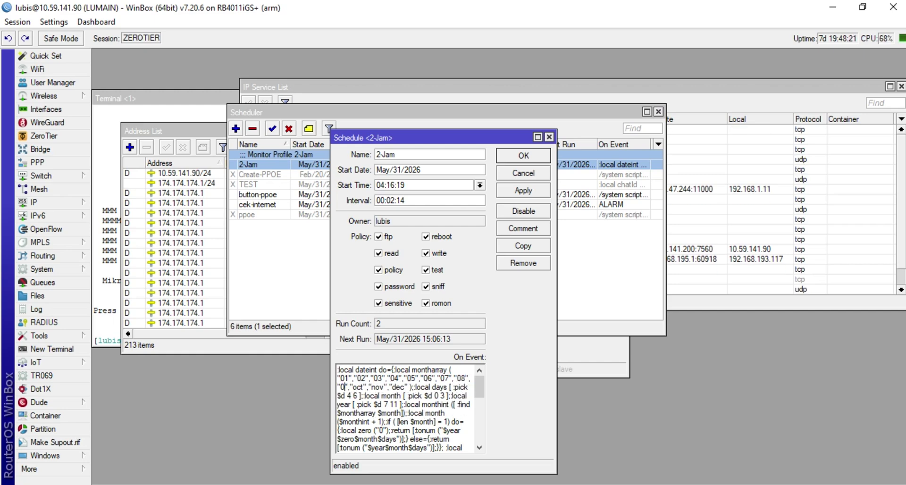
pyautogui.press('Delete')
pyautogui.press('Delete')
pyautogui.press('Delete')
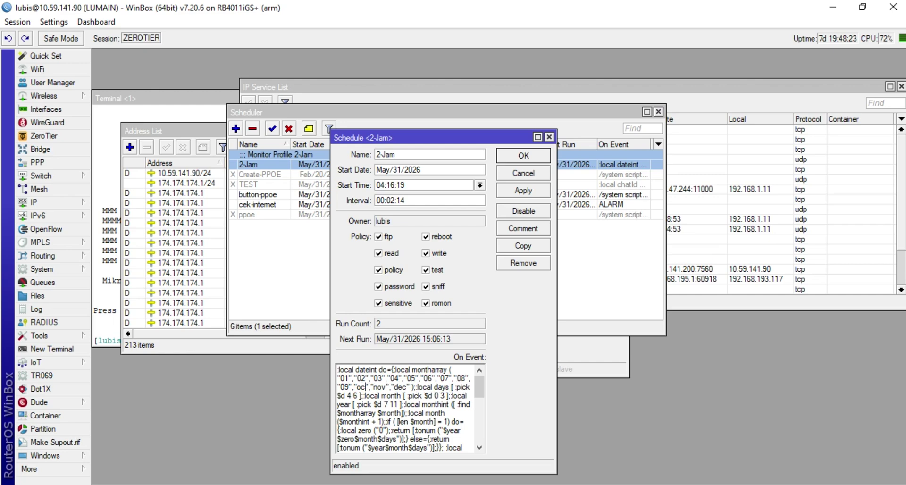
pyautogui.write('10')
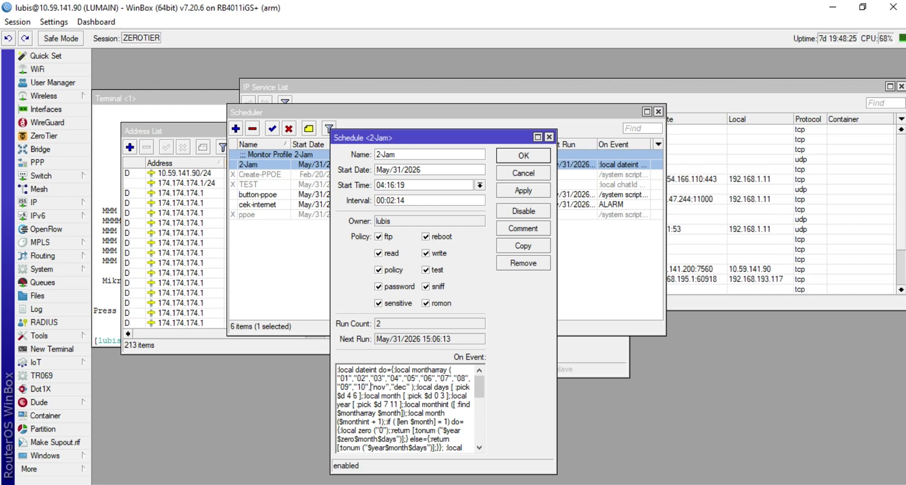
pyautogui.press('BackSpace')
pyautogui.press('BackSpace')
pyautogui.press('BackSpace')
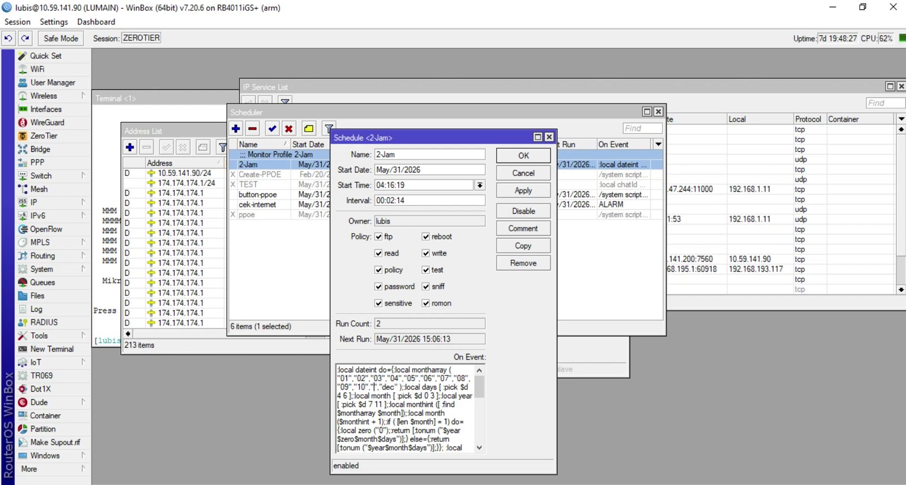
pyautogui.write('11')
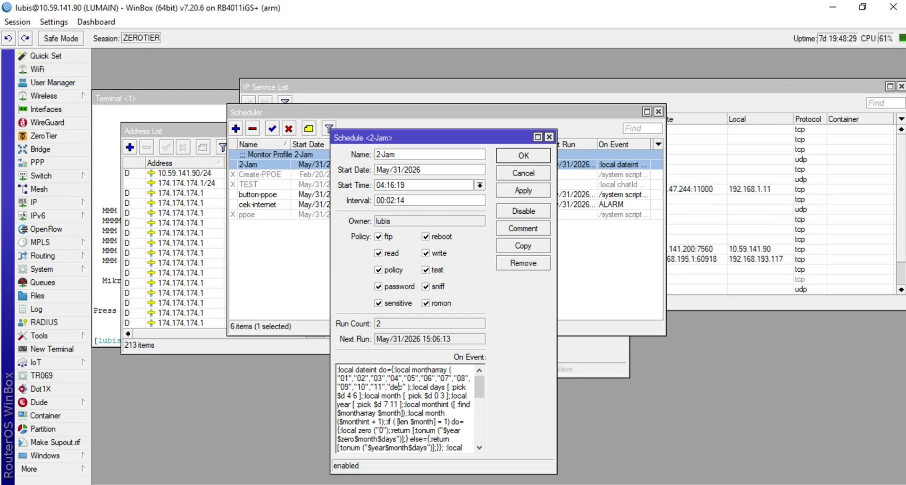
pyautogui.press('BackSpace')
pyautogui.press('BackSpace')
pyautogui.press('BackSpace')
pyautogui.write('12')
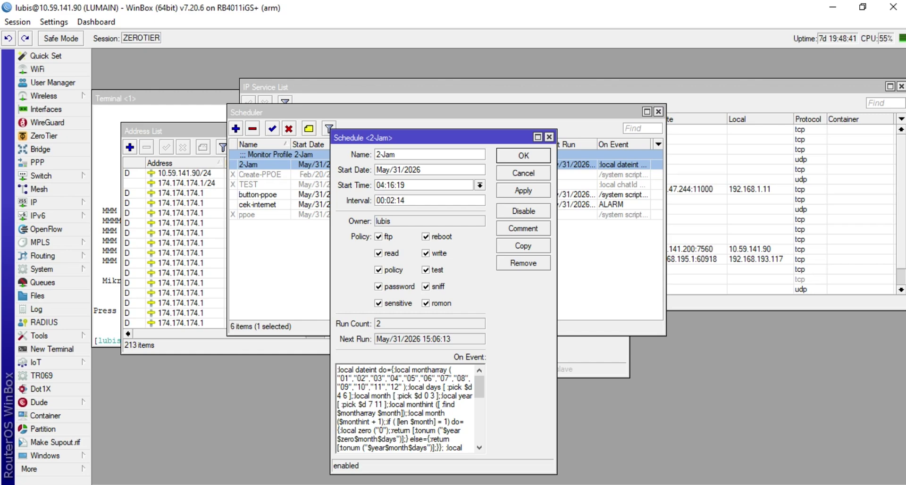
# Review the On Event script's numeric 01–12 month array, then apply and close the 2-Jam schedule
pyautogui.moveTo(481, 392); pyautogui.dragTo(492, 407)
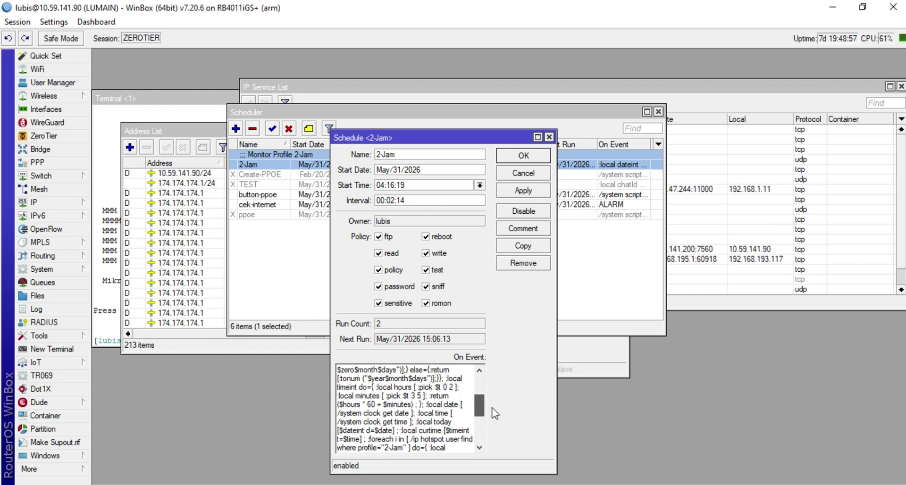
pyautogui.scroll(2, 495, 414)
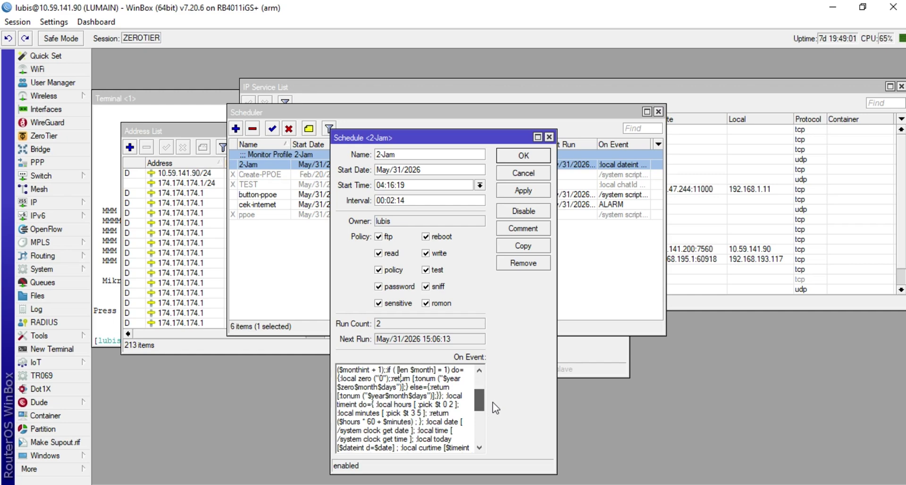
pyautogui.scroll(4, 492, 402)
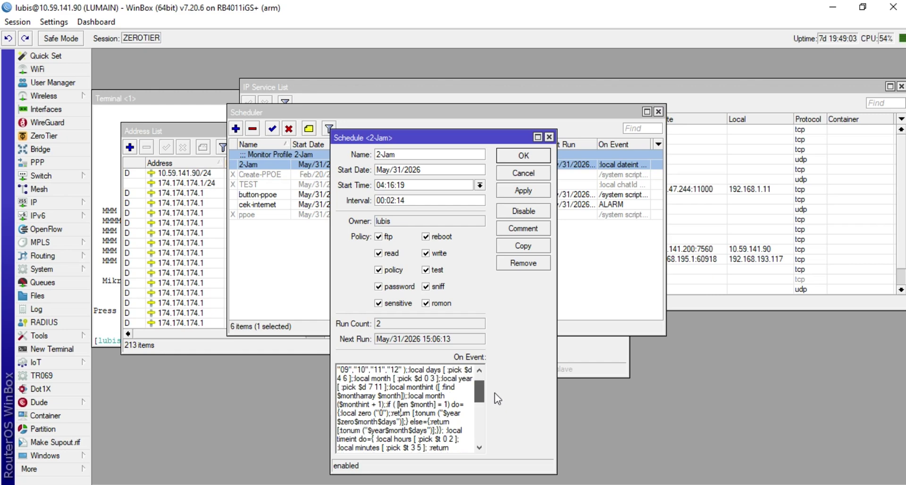
pyautogui.scroll(2, 500, 396)
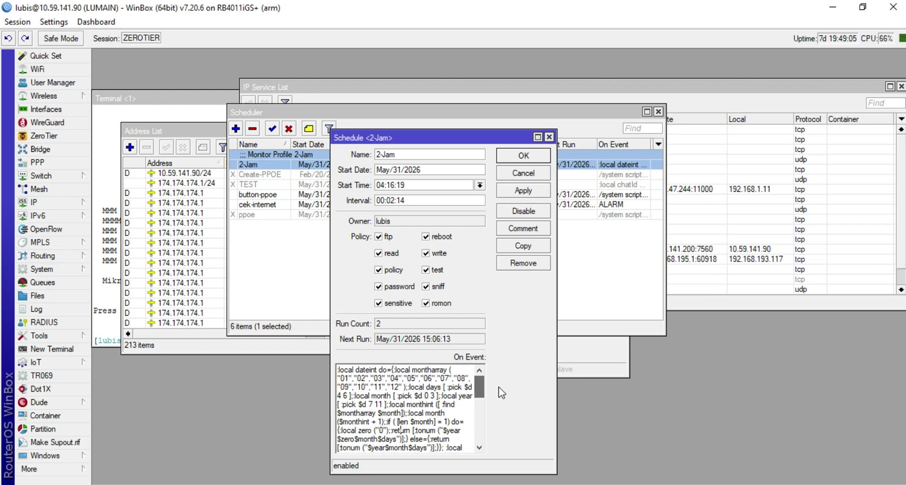
pyautogui.click(453, 405)
pyautogui.click(532, 191)
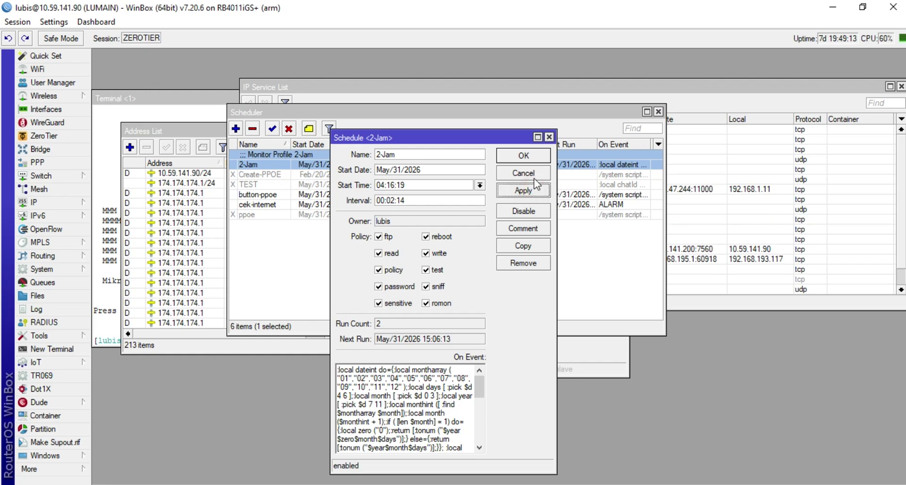
pyautogui.click(524, 156)
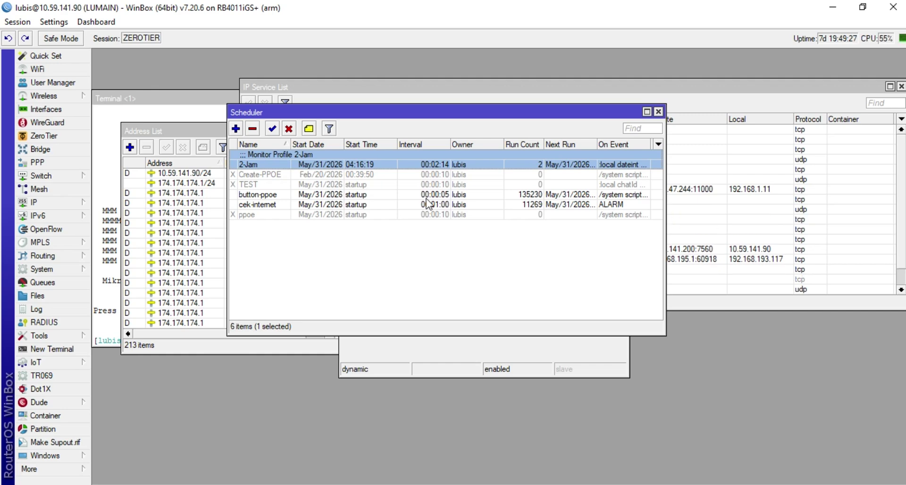
# Reopen the 2-Jam schedule and select "01" in its On Event month array to confirm it saved
pyautogui.doubleClick(450, 164)
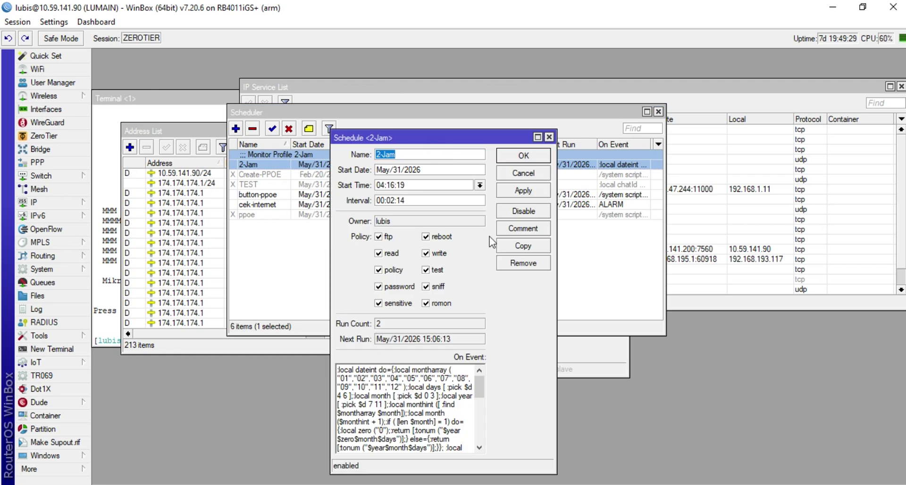
pyautogui.moveTo(487, 139); pyautogui.dragTo(661, 117)
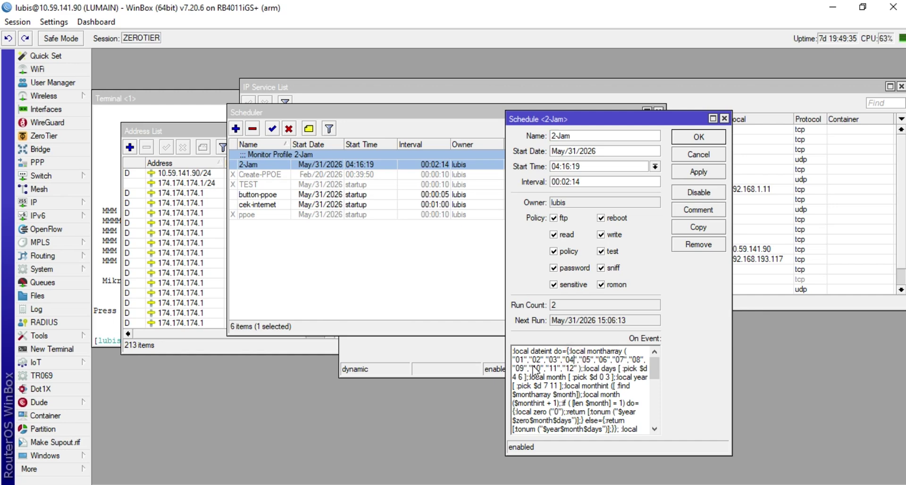
pyautogui.moveTo(519, 362); pyautogui.dragTo(522, 362)
pyautogui.click(516, 362)
pyautogui.doubleClick(519, 361)
# Confirm the NTP client is synchronized, then cancel out of the 2-Jam schedule editor
pyautogui.click(54, 270)
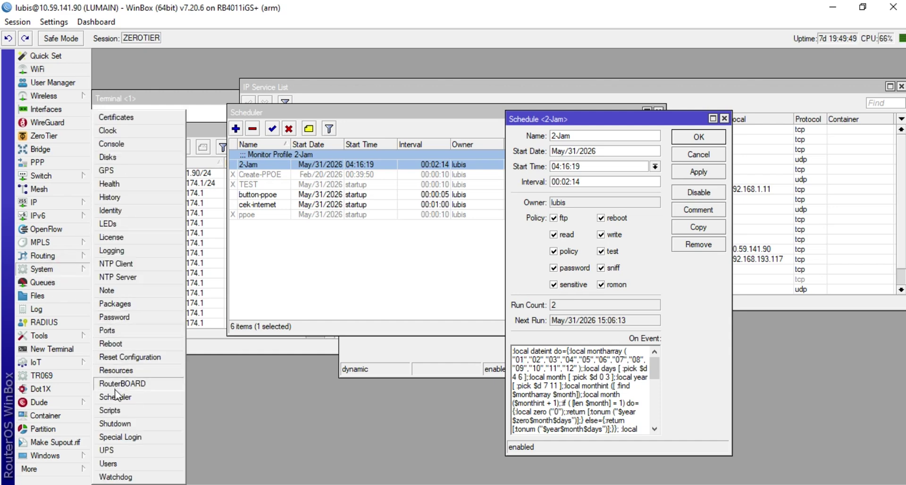
pyautogui.click(131, 264)
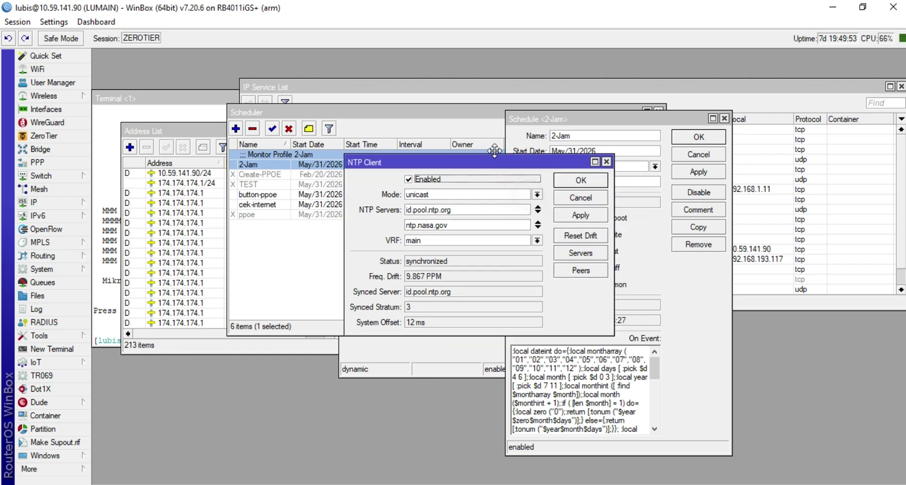
pyautogui.moveTo(529, 197); pyautogui.dragTo(494, 151)
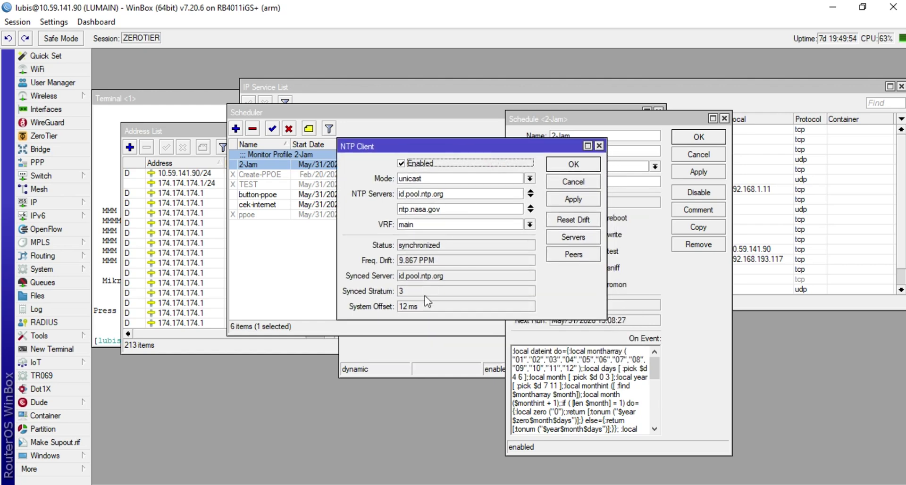
pyautogui.click(573, 182)
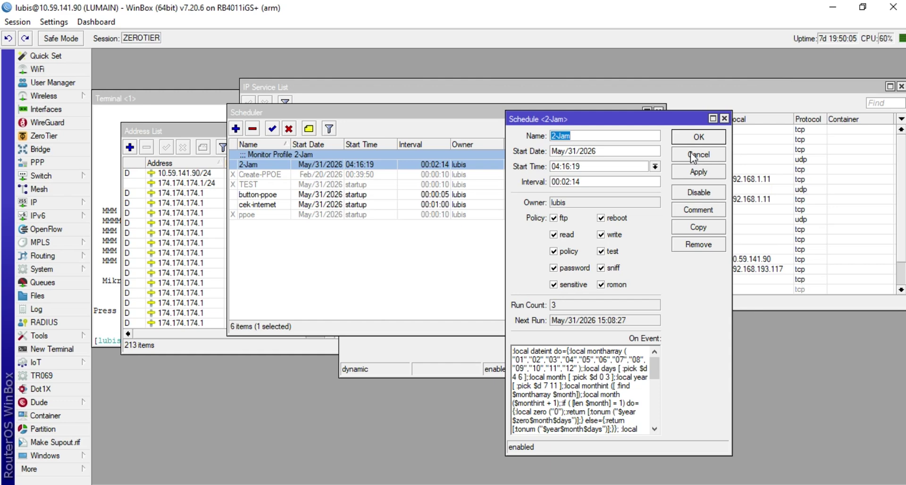
pyautogui.moveTo(650, 121); pyautogui.dragTo(651, 75)
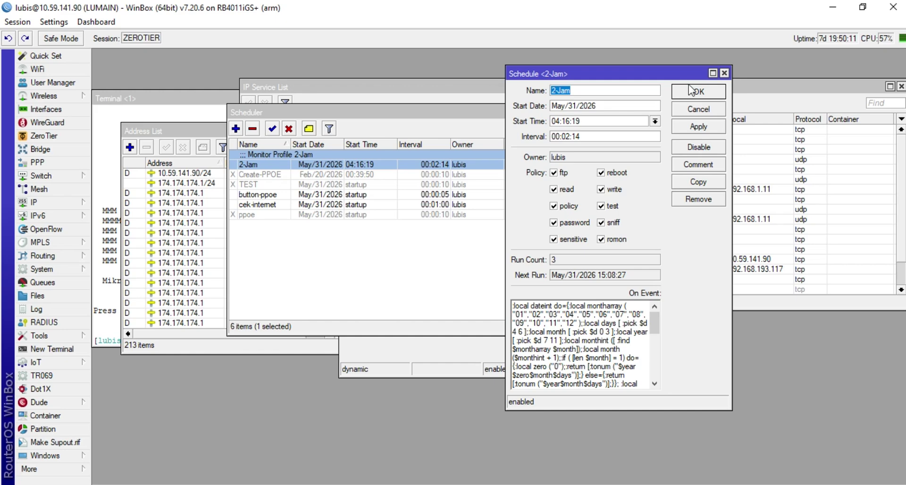
pyautogui.click(693, 109)
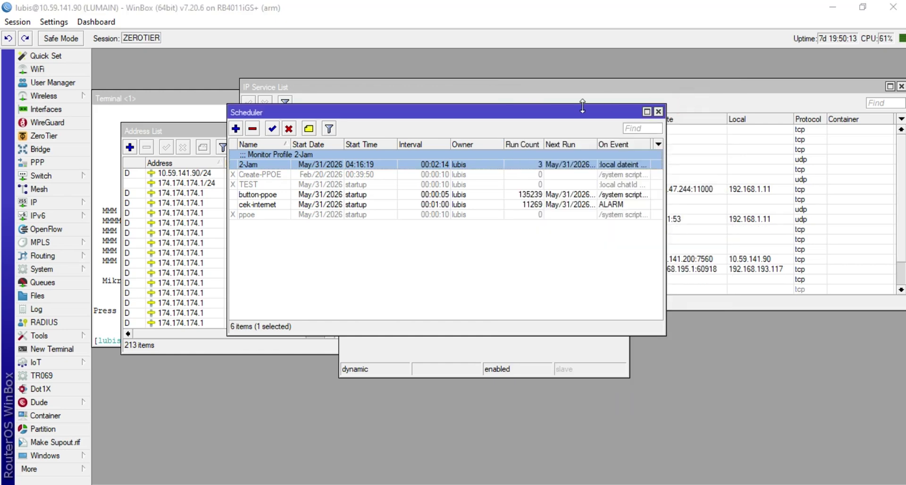